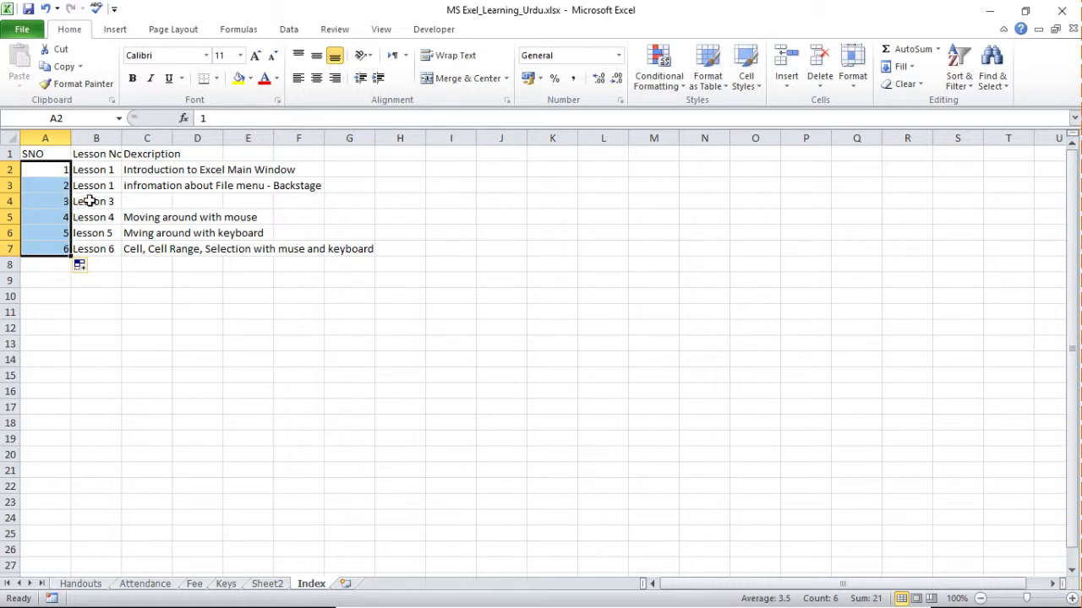
# Clear the serial numbers from cells A3 to A7, leaving only the first number in the SNO column.
pyautogui.click(86, 201)
pyautogui.moveTo(53, 190); pyautogui.dragTo(51, 249)
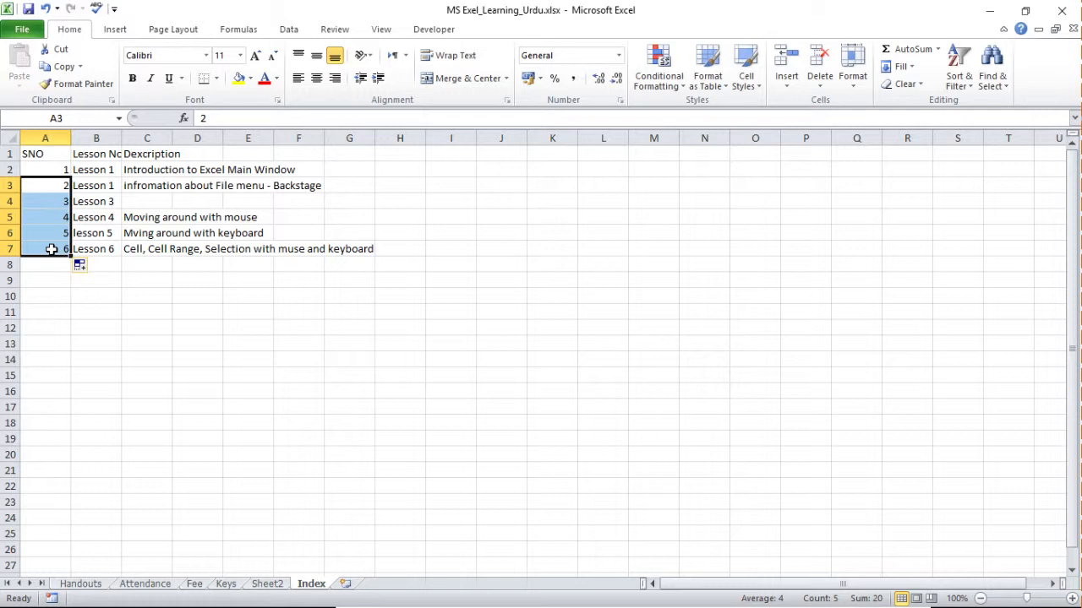
pyautogui.press('Delete')
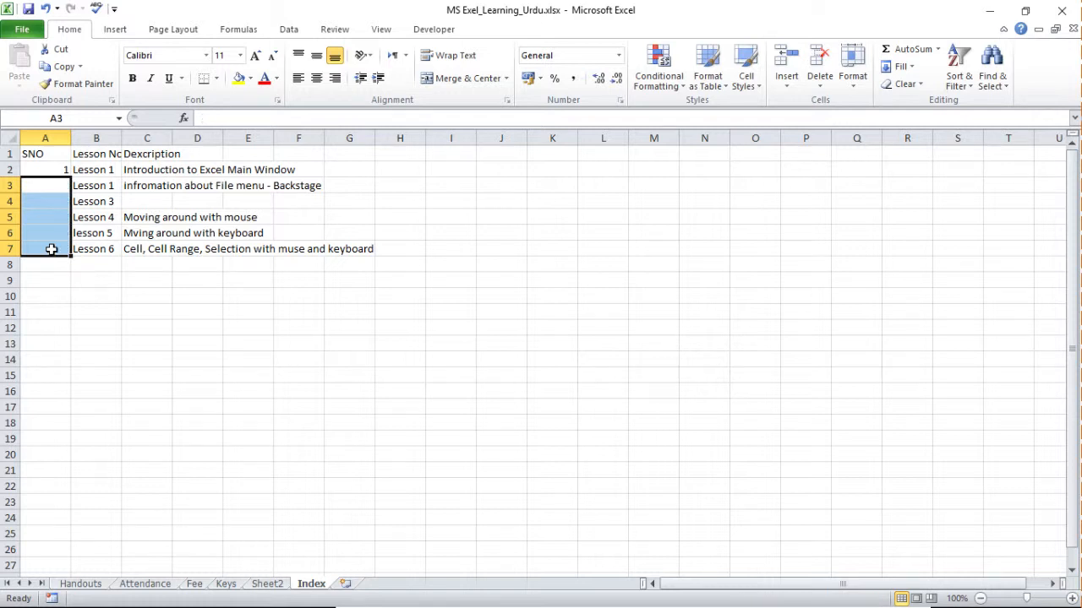
# Fill cells A2 to A7 with a linear column series using a step value of 1.
pyautogui.click(53, 168)
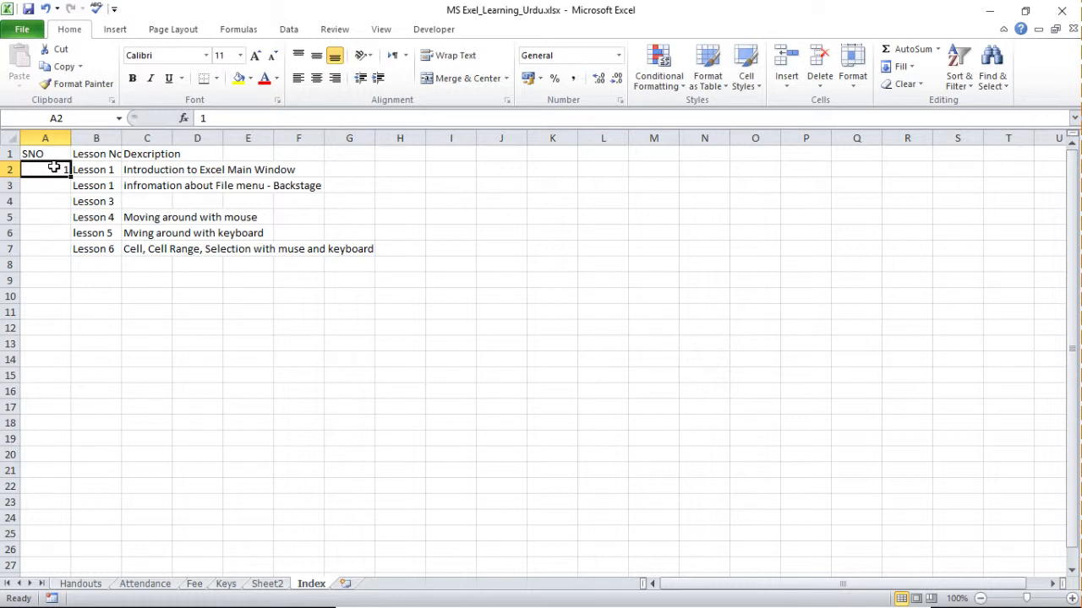
pyautogui.moveTo(53, 168); pyautogui.dragTo(55, 247)
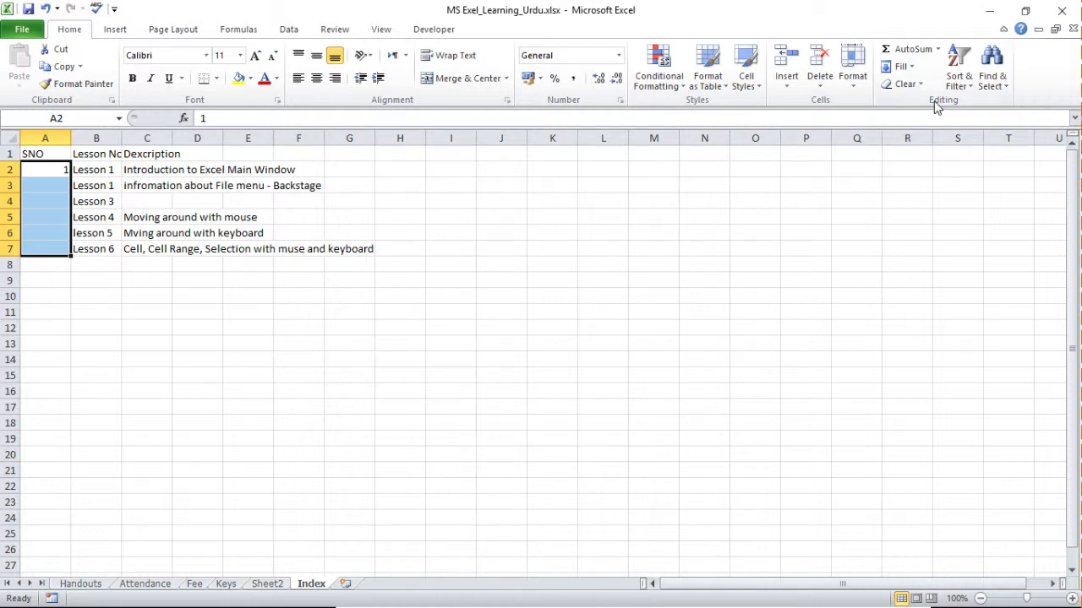
pyautogui.click(911, 69)
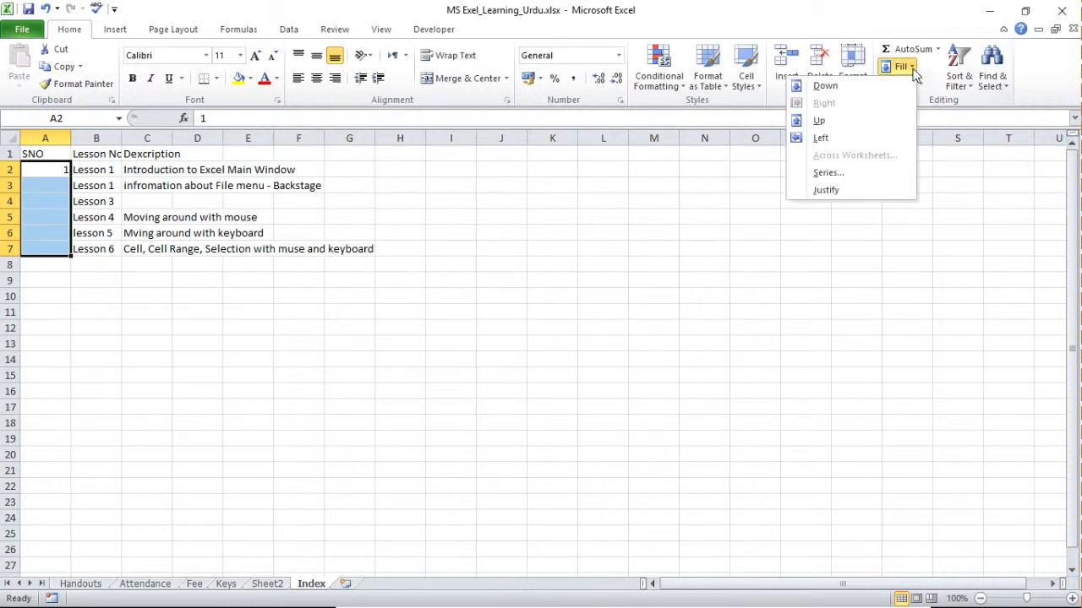
pyautogui.click(841, 174)
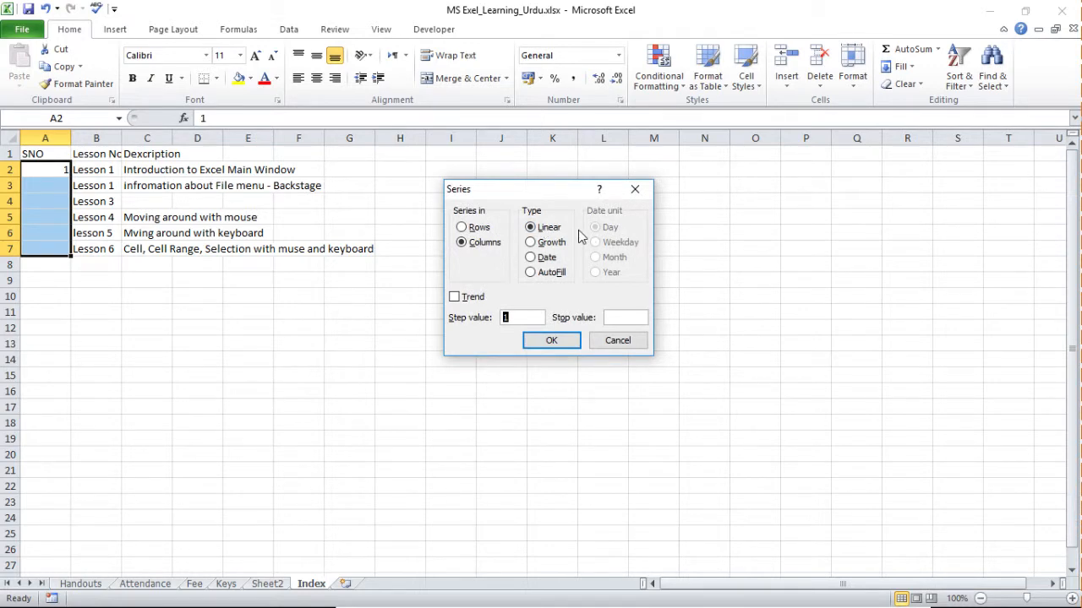
pyautogui.click(519, 317)
pyautogui.click(553, 340)
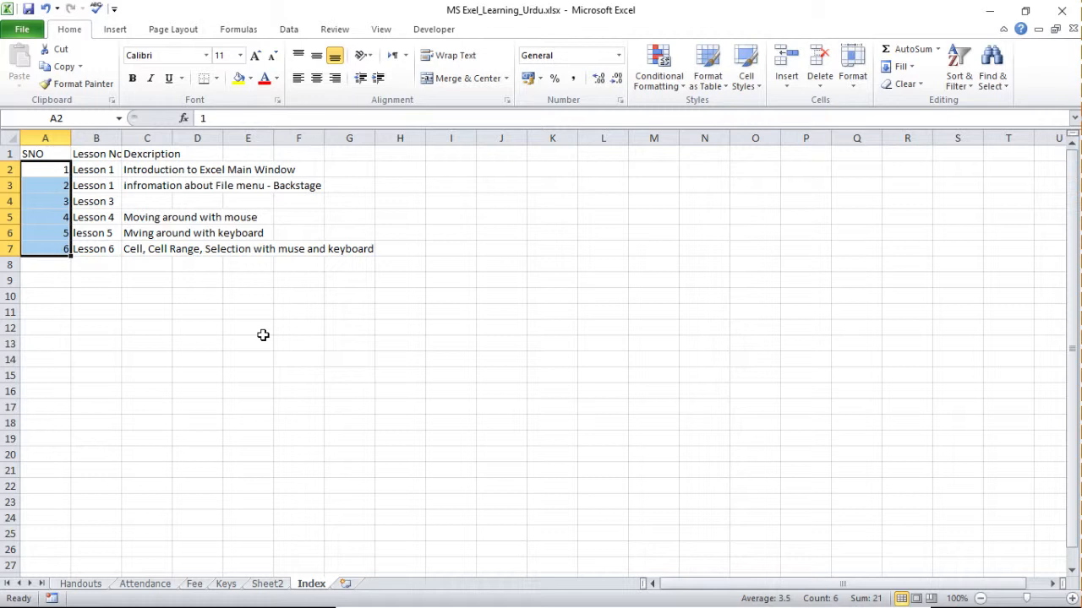
# Clear cells A3 to A7 and fill A2 to A7 with a linear column series using a step value of 3.
pyautogui.moveTo(41, 182); pyautogui.dragTo(43, 248)
pyautogui.press('Delete')
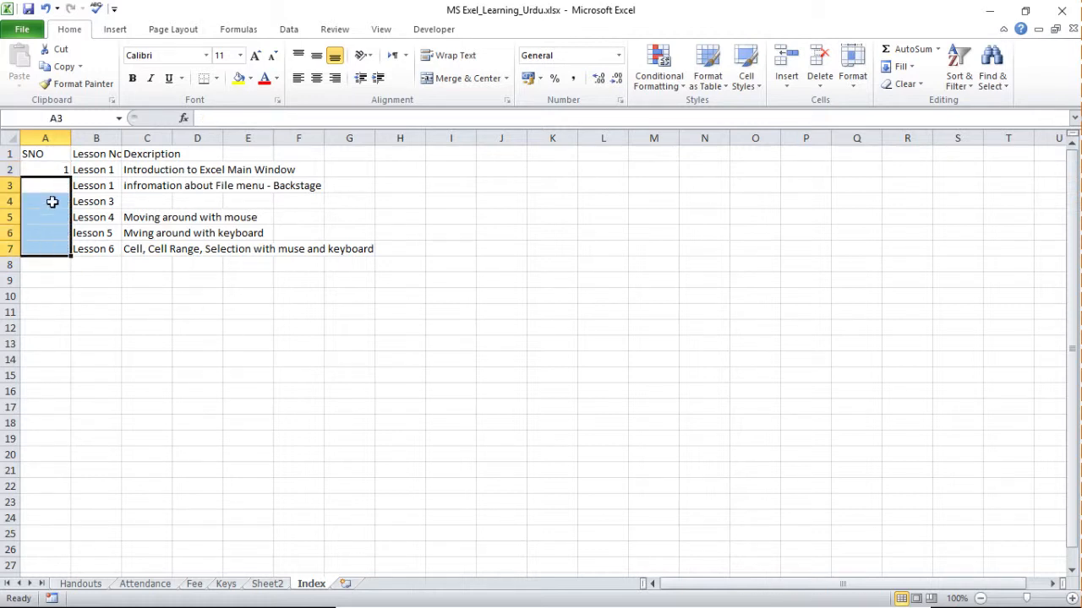
pyautogui.moveTo(53, 165); pyautogui.dragTo(59, 244)
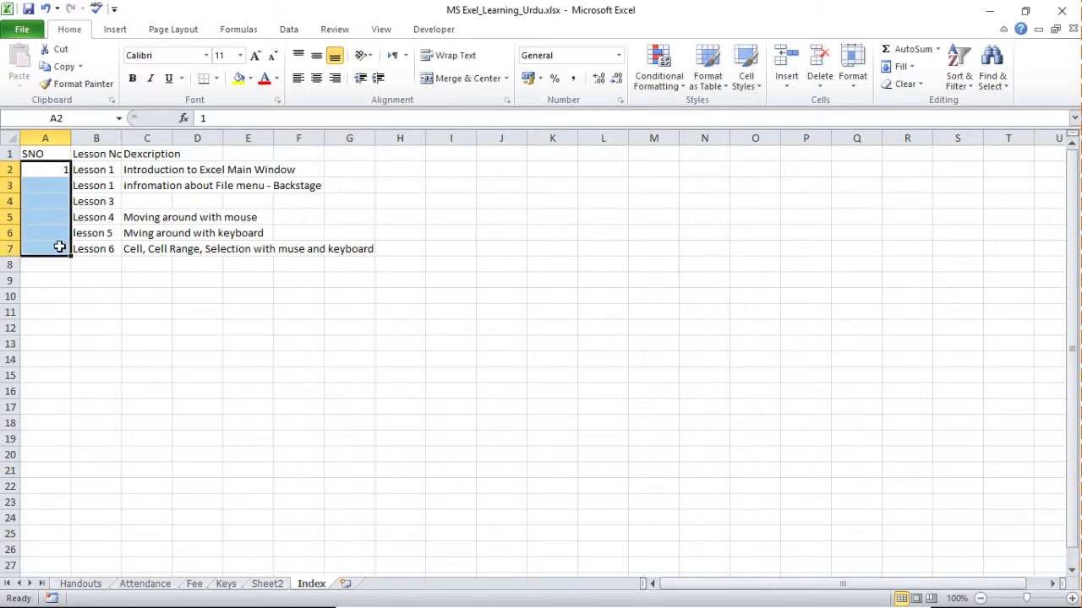
pyautogui.click(903, 66)
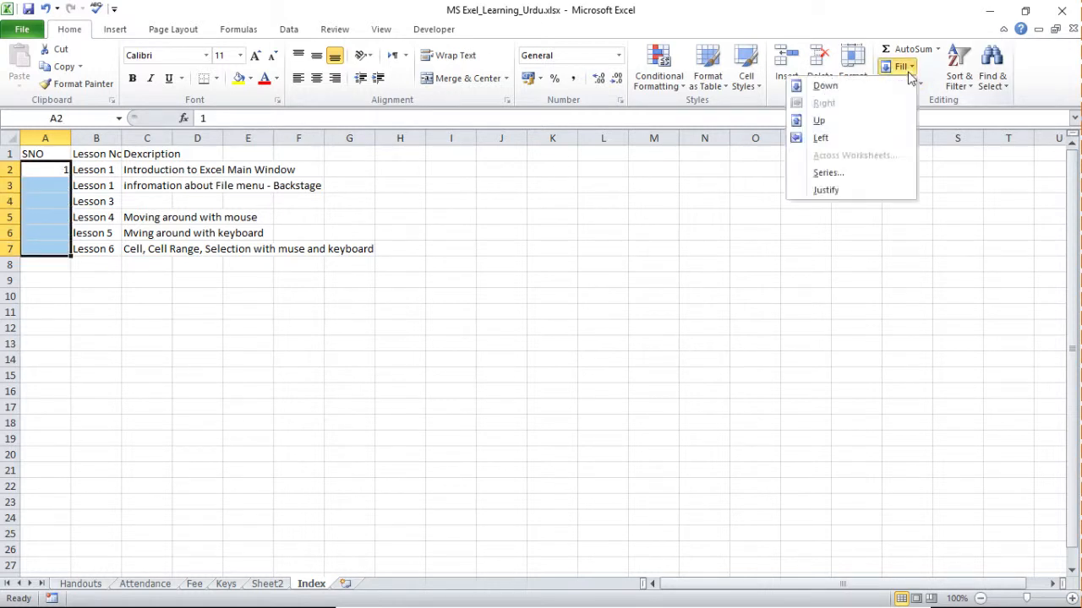
pyautogui.click(862, 173)
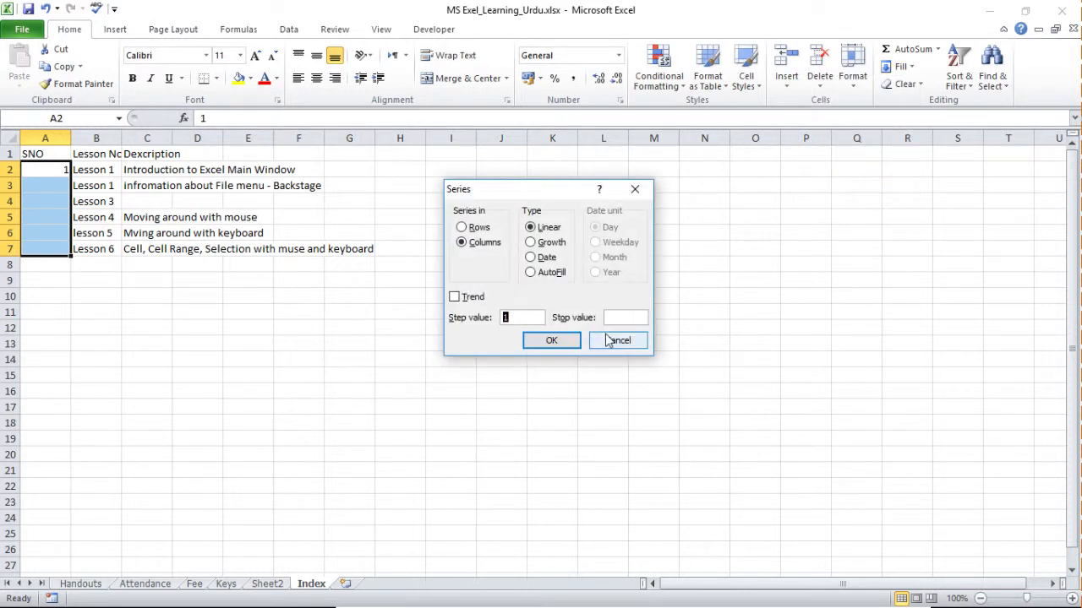
pyautogui.write('3')
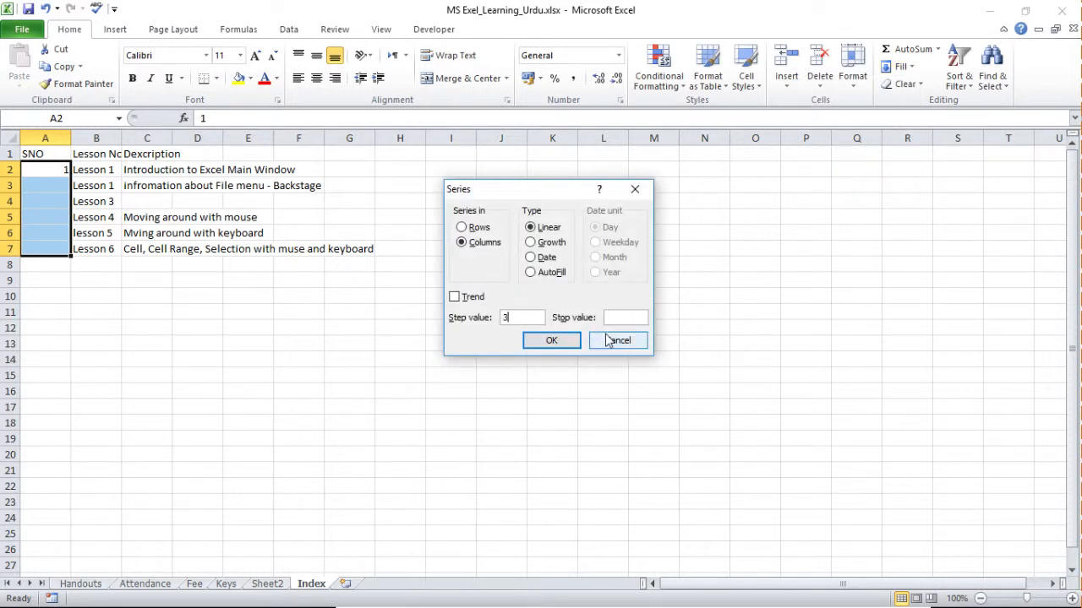
pyautogui.click(552, 339)
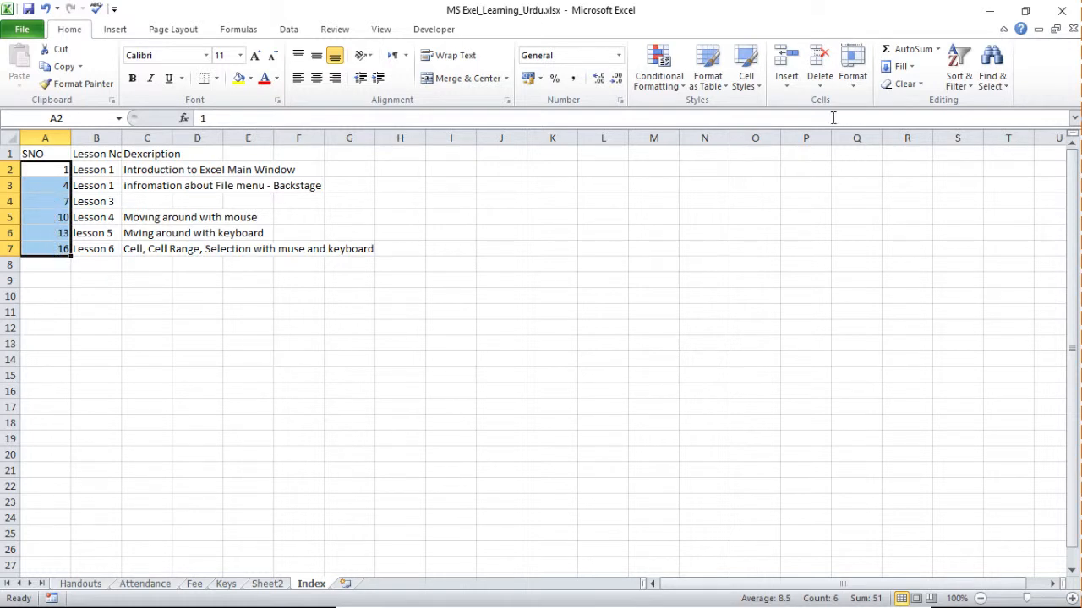
# Refill the selected SNO cells A2 to A7 with a linear column series using a step value of 1.
pyautogui.click(904, 73)
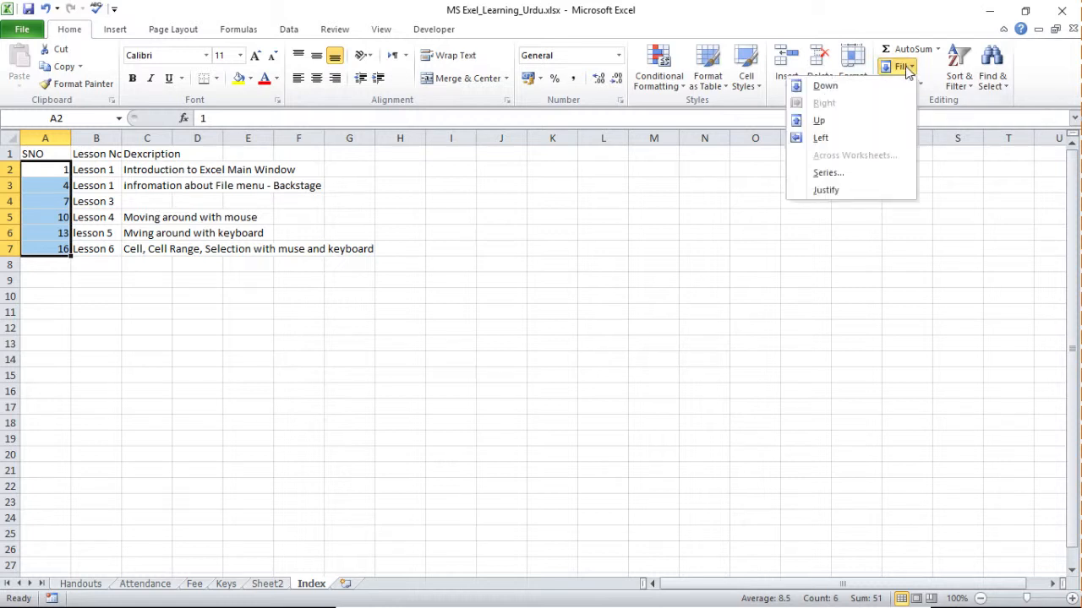
pyautogui.click(859, 172)
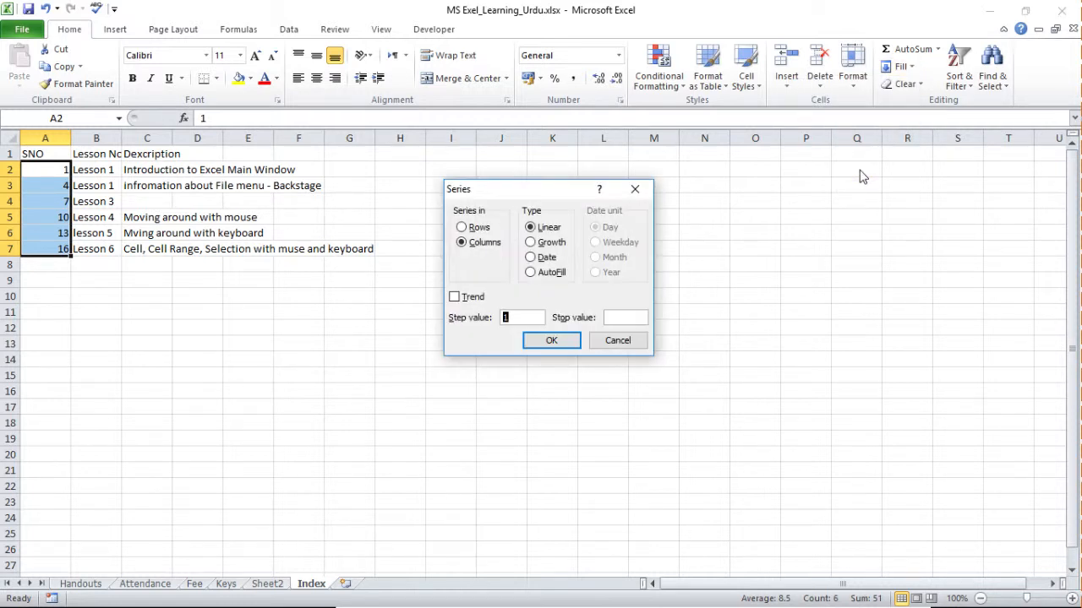
pyautogui.write('1')
pyautogui.click(554, 341)
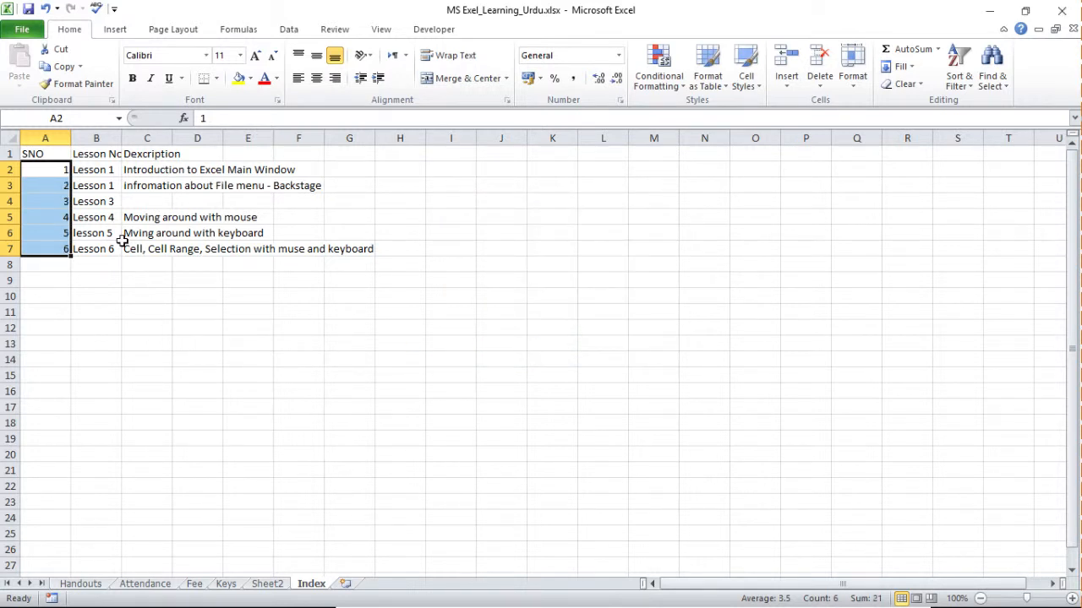
# Overwrite the lesson label in cell B3 with 2 and undo the entry.
pyautogui.click(103, 190)
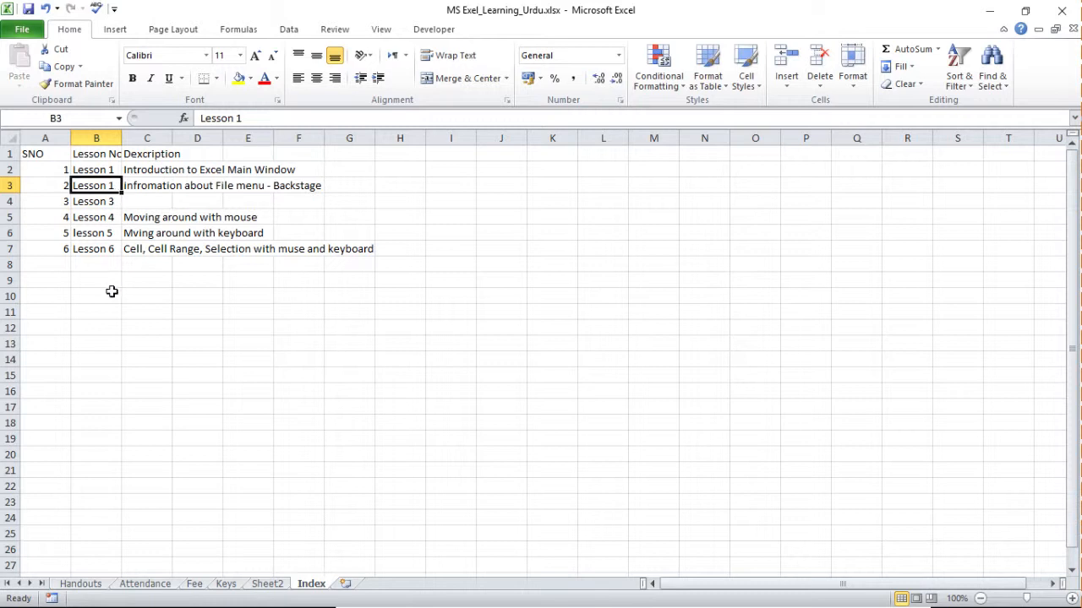
pyautogui.write('2')
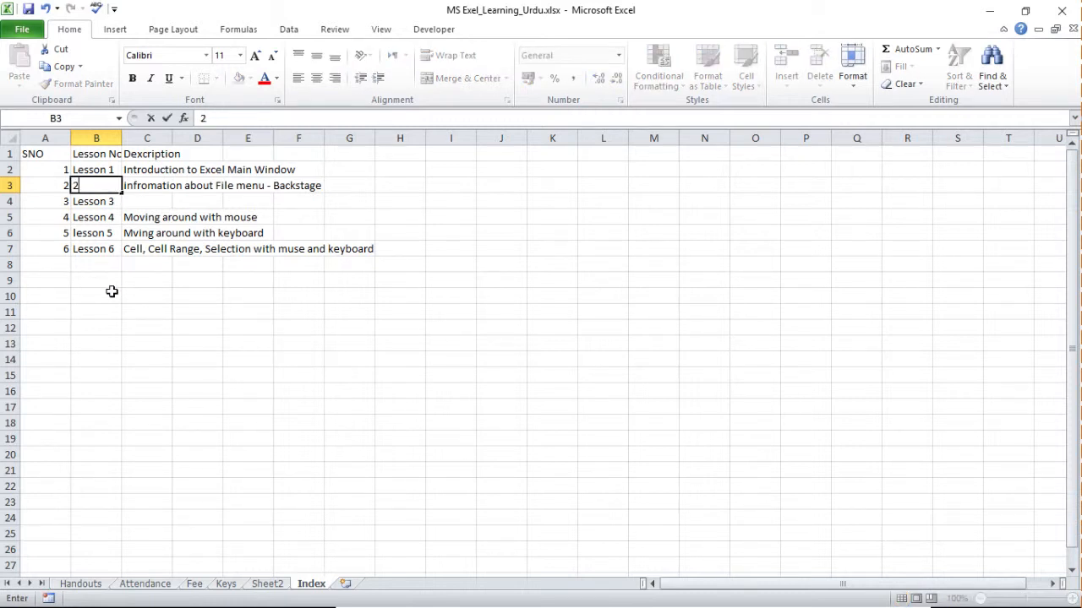
pyautogui.press('Return')
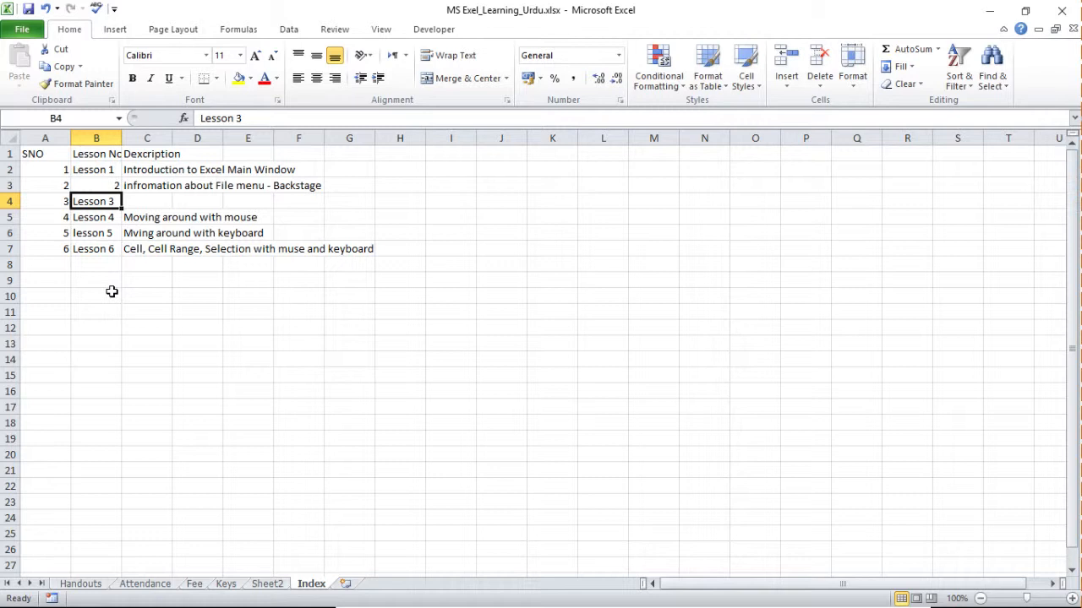
pyautogui.click(46, 10)
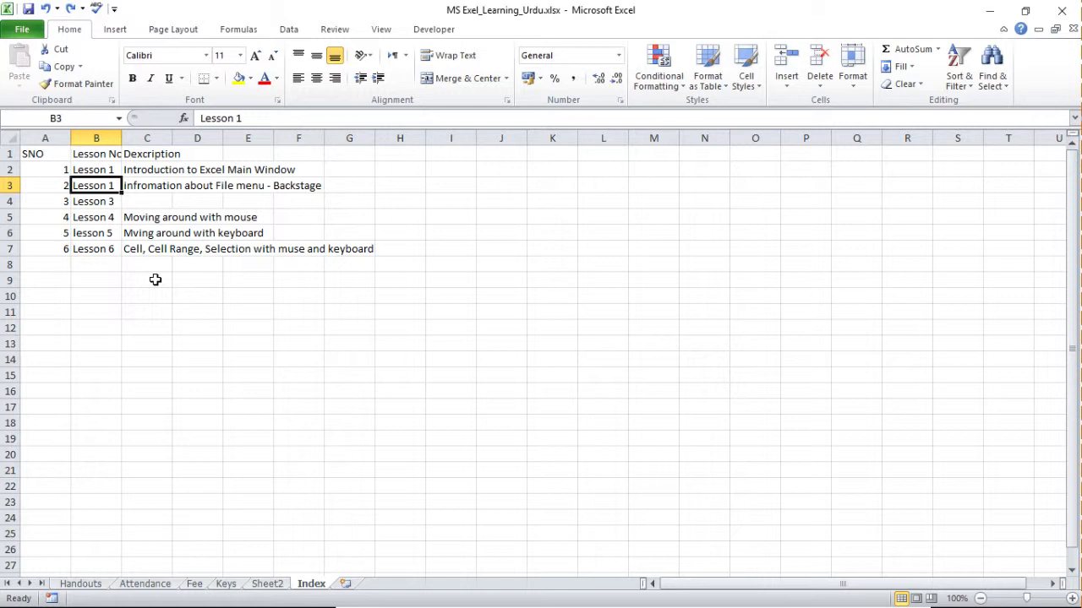
# Overwrite the description in cell C7 with "o" and undo the entry.
pyautogui.click(108, 201)
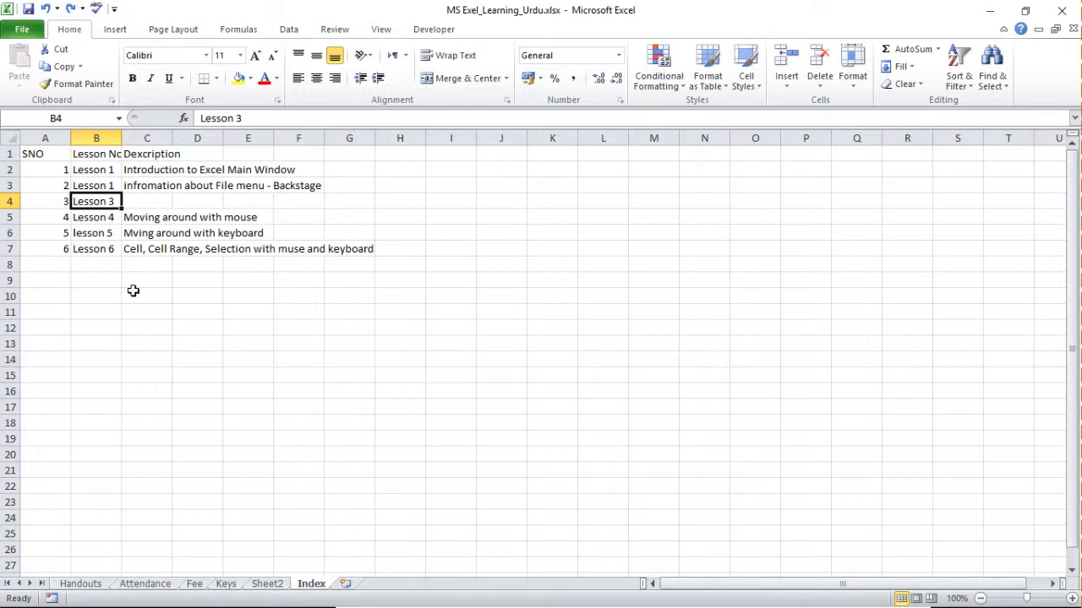
pyautogui.click(158, 248)
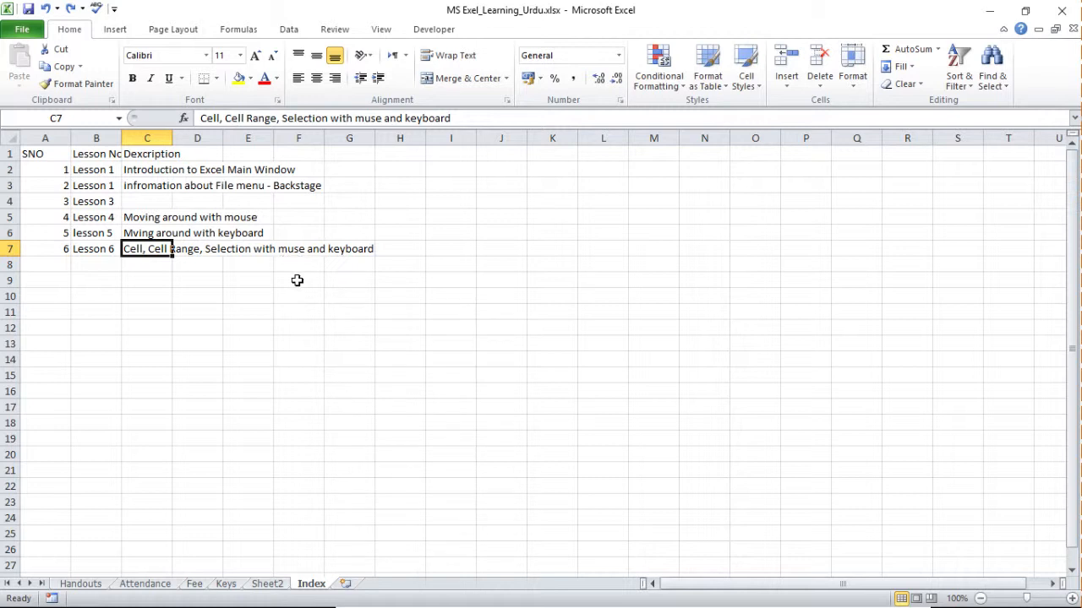
pyautogui.write('o')
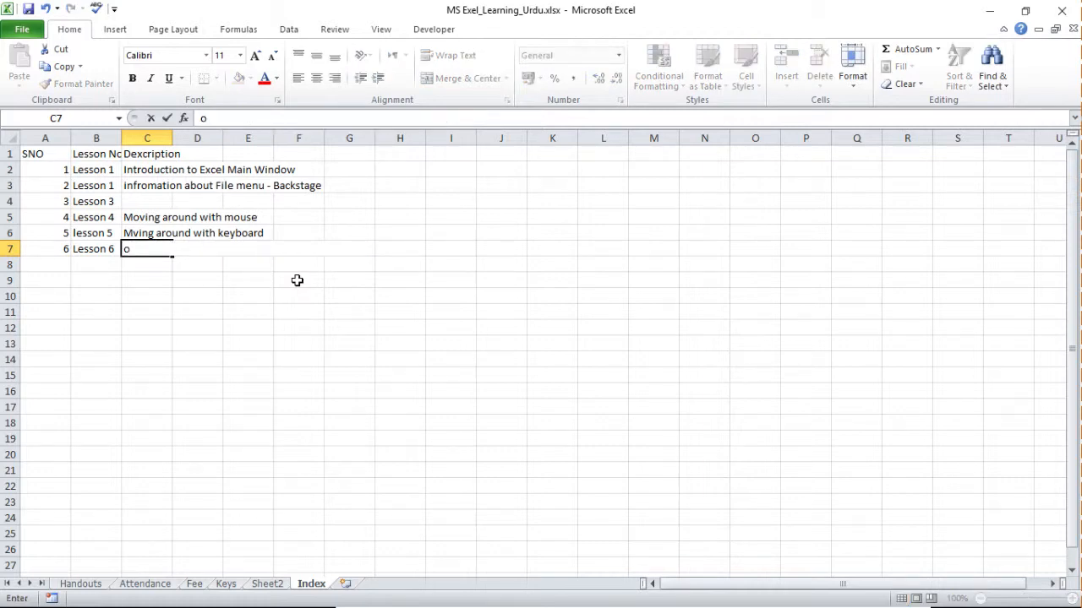
pyautogui.press('Return')
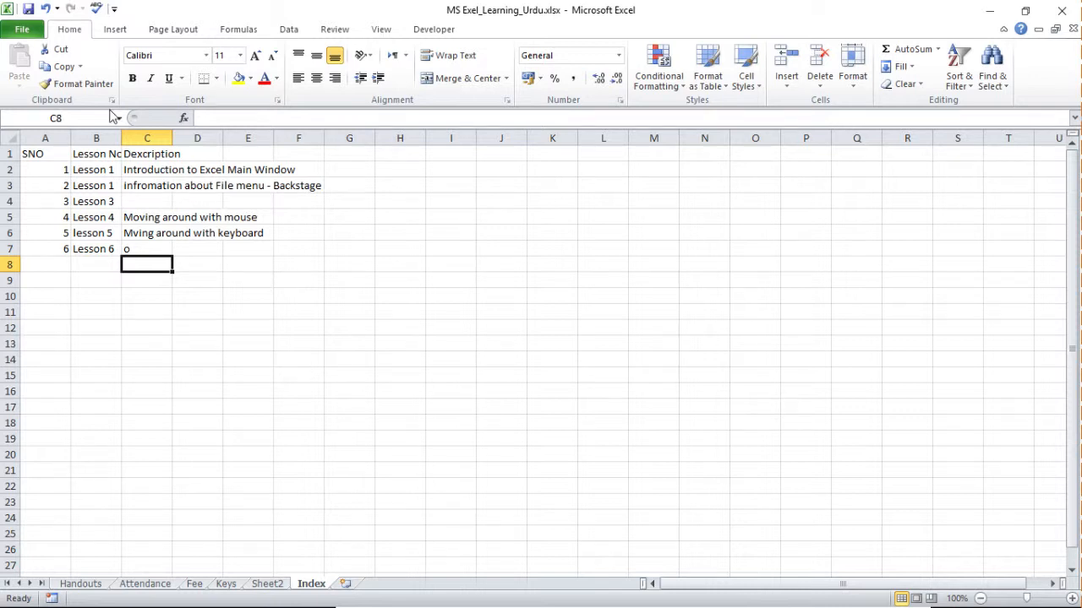
pyautogui.hotkey('ctrl', 'z')
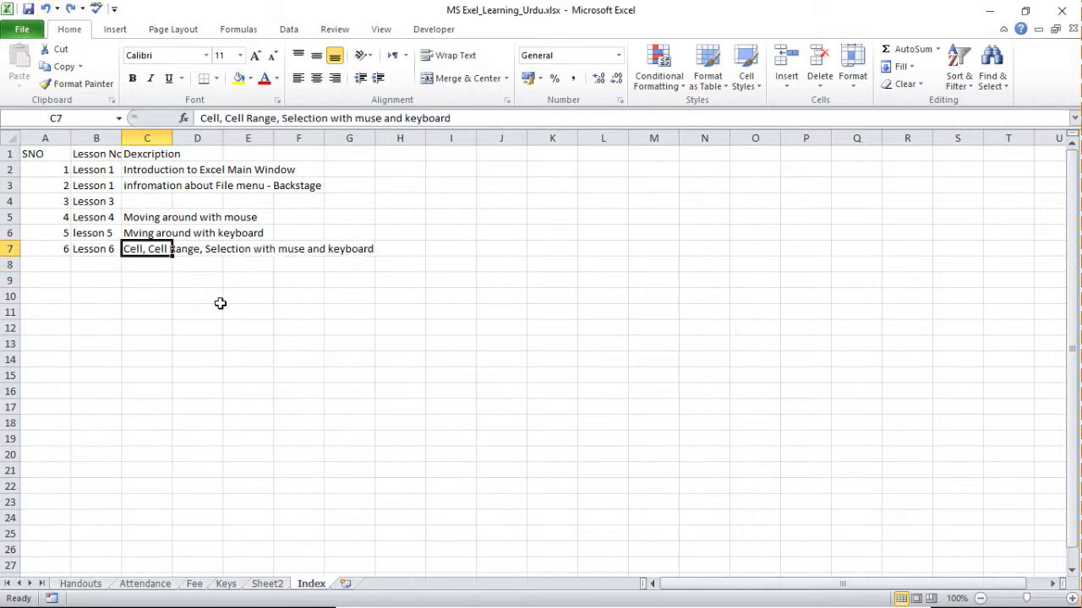
pyautogui.click(440, 276)
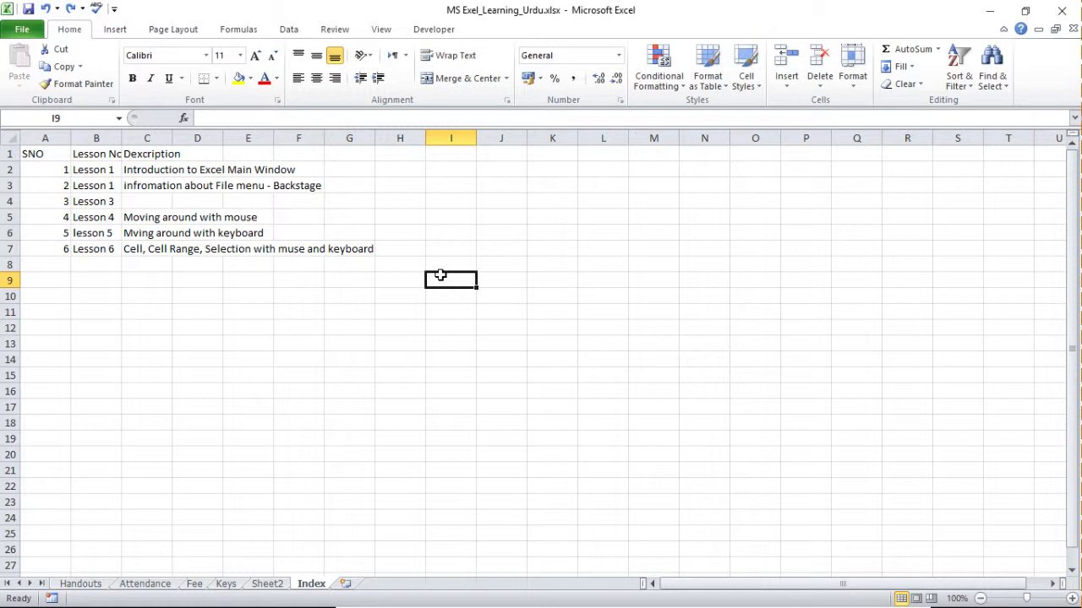
# Edit the lesson label in cell B3 in place to read "Lesson 2" and undo the edit.
pyautogui.click(107, 185)
pyautogui.doubleClick(106, 185)
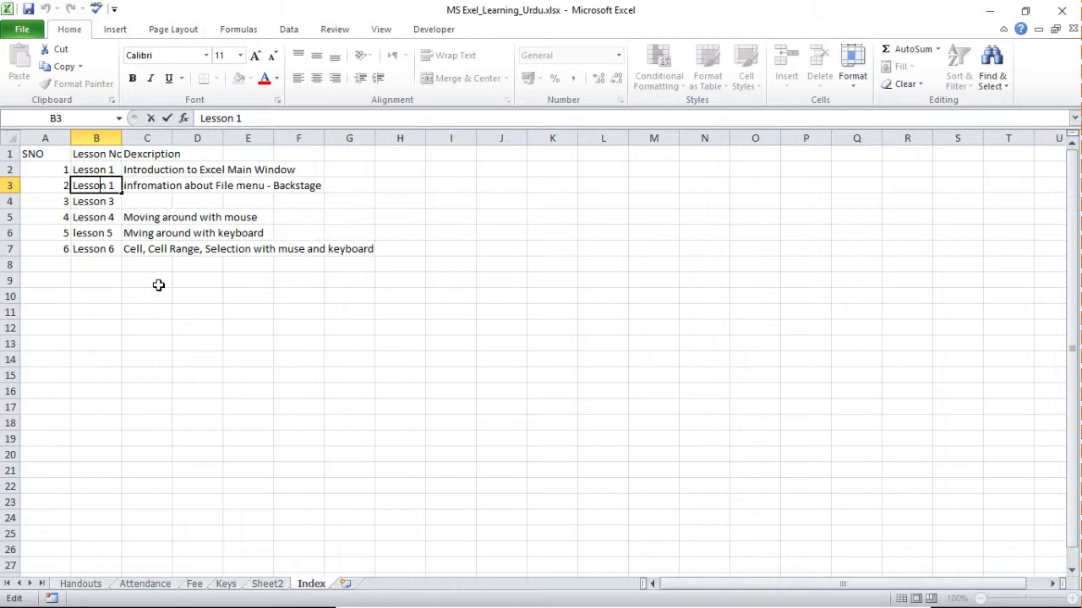
pyautogui.press('Left')
pyautogui.press('Left')
pyautogui.press('Right')
pyautogui.press('Right')
pyautogui.press('Right')
pyautogui.press('Right')
pyautogui.press('Delete')
pyautogui.write('2')
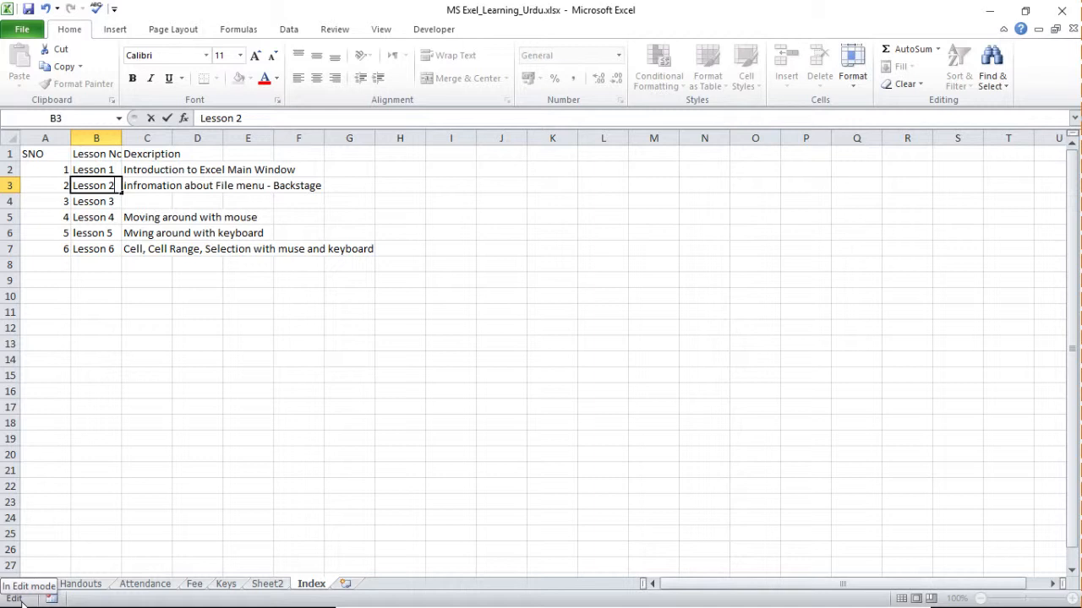
pyautogui.press('Return')
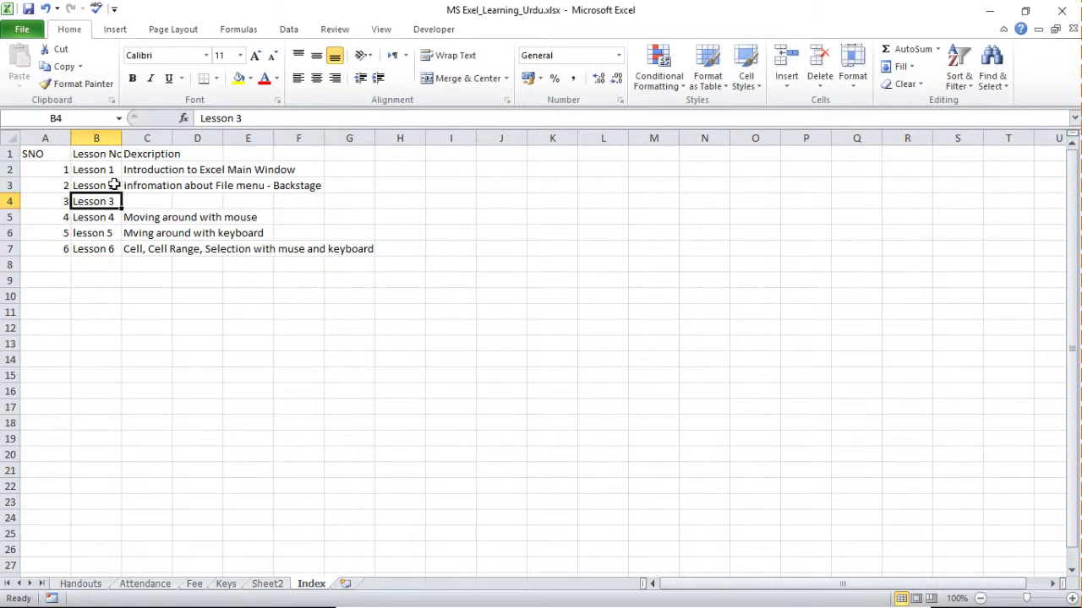
pyautogui.click(114, 185)
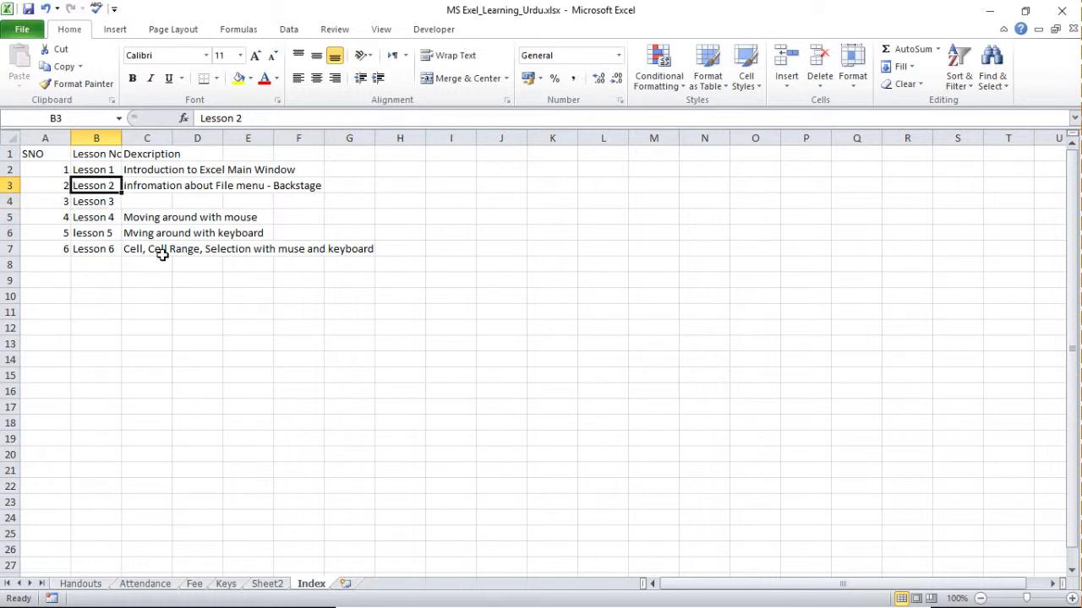
pyautogui.hotkey('ctrl', 'z')
# Reopen cell B3 for in-cell editing, replace its lesson number with 2, and cancel the edit.
pyautogui.press('F2')
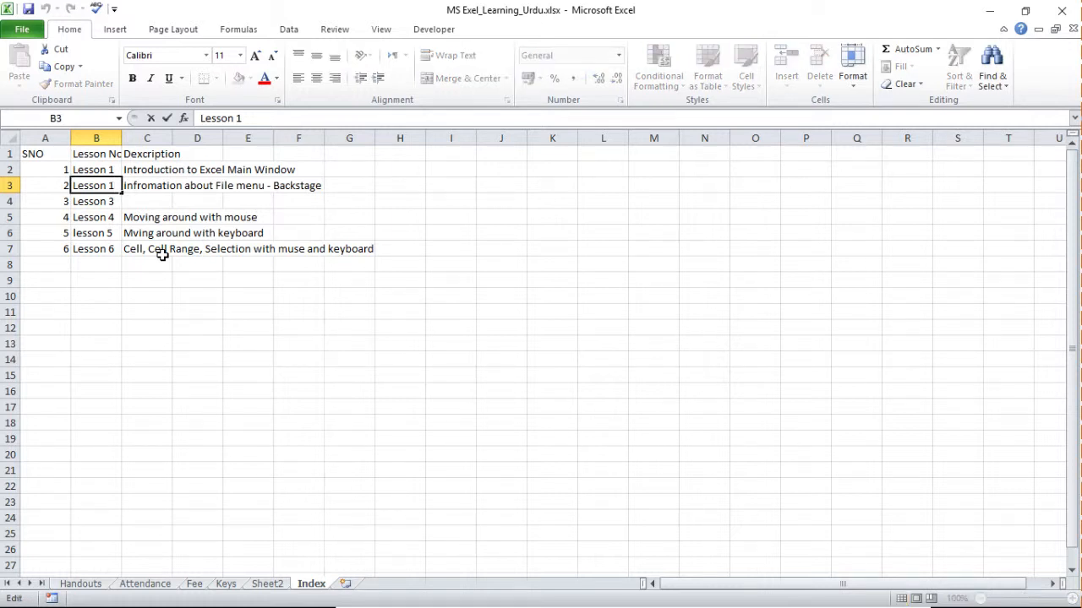
pyautogui.press('Left')
pyautogui.press('Left')
pyautogui.press('Right')
pyautogui.press('Delete')
pyautogui.write('2')
pyautogui.press('Escape')
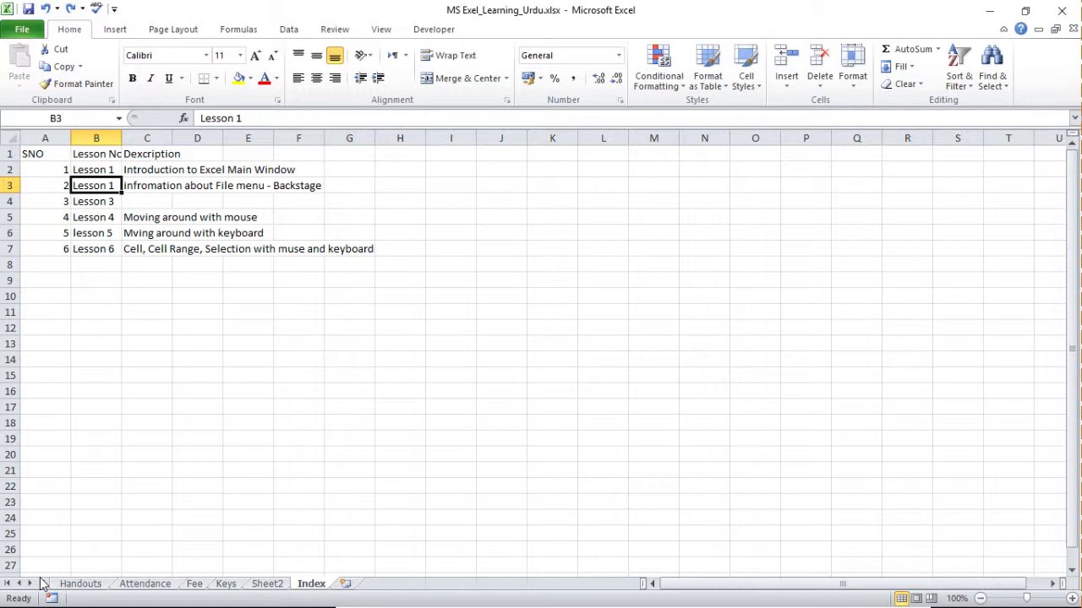
# Change the lesson label in cell B3 to "Lesson 2" by editing only its number.
pyautogui.press('F2')
pyautogui.press('BackSpace')
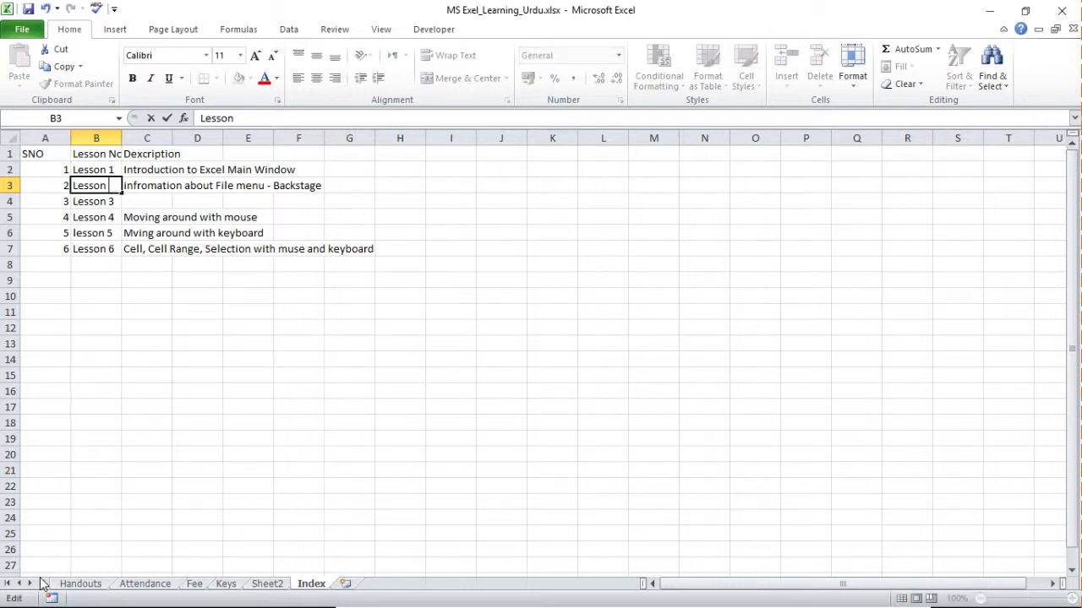
pyautogui.write('2')
pyautogui.press('Return')
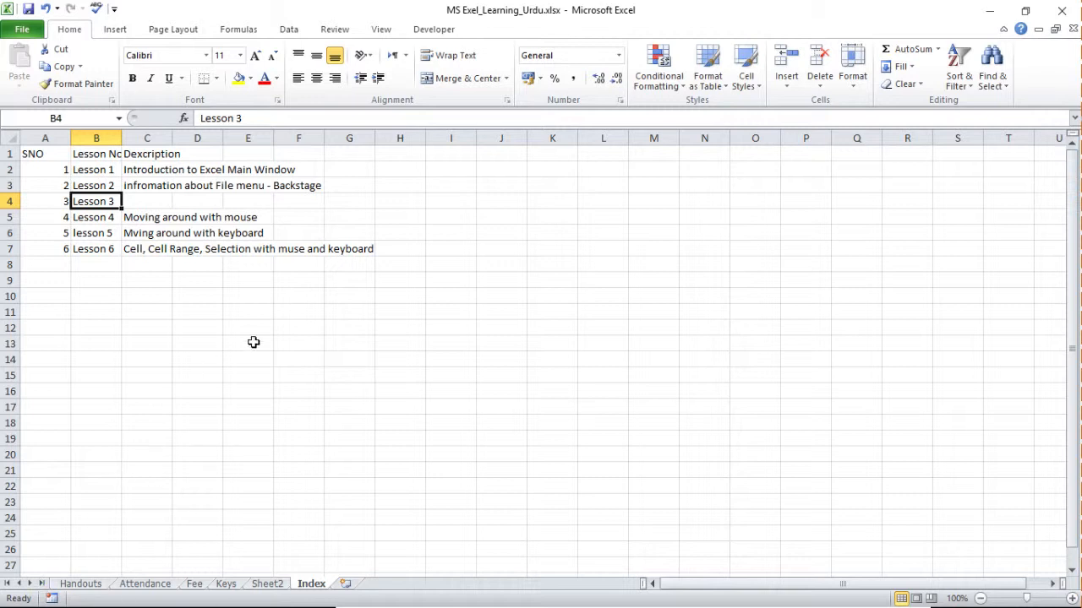
pyautogui.click(293, 250)
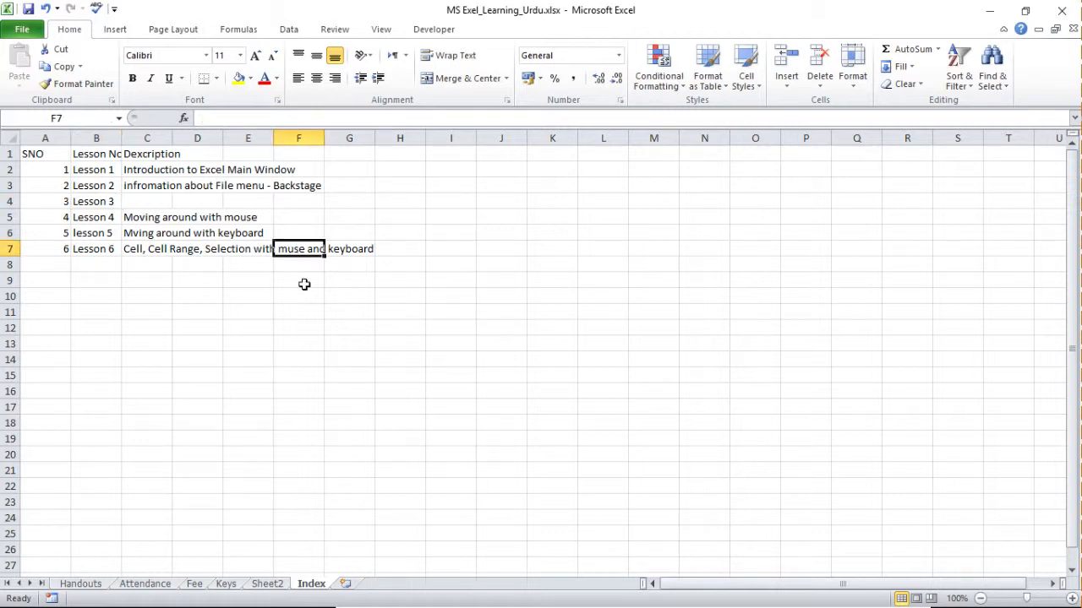
# Enter "o" in cell F7, over the overflowing Lesson 6 description, and undo the entry.
pyautogui.write('0')
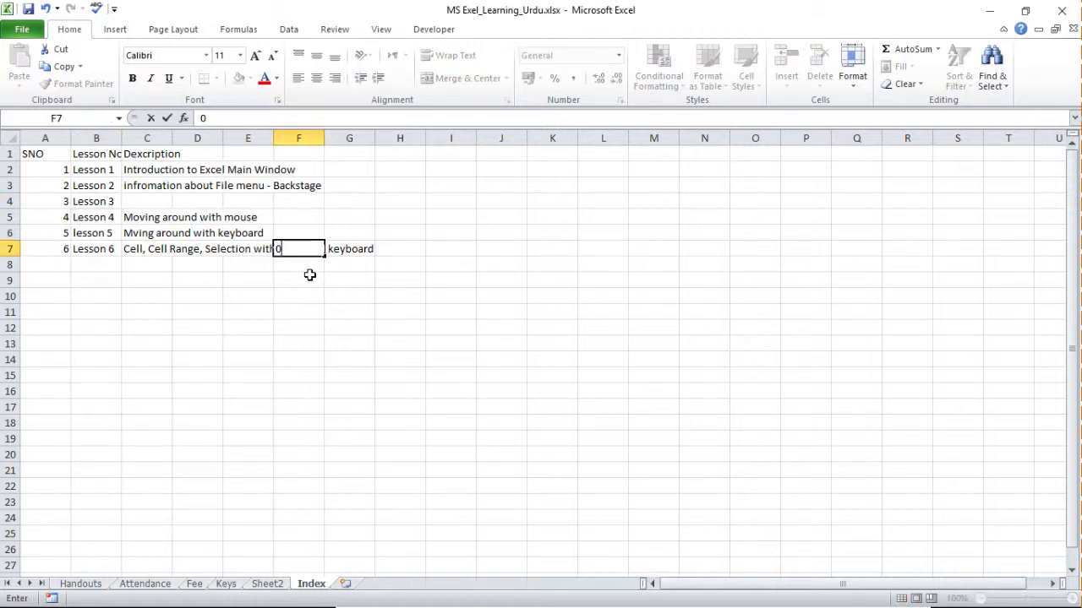
pyautogui.press('BackSpace')
pyautogui.write('o')
pyautogui.press('Return')
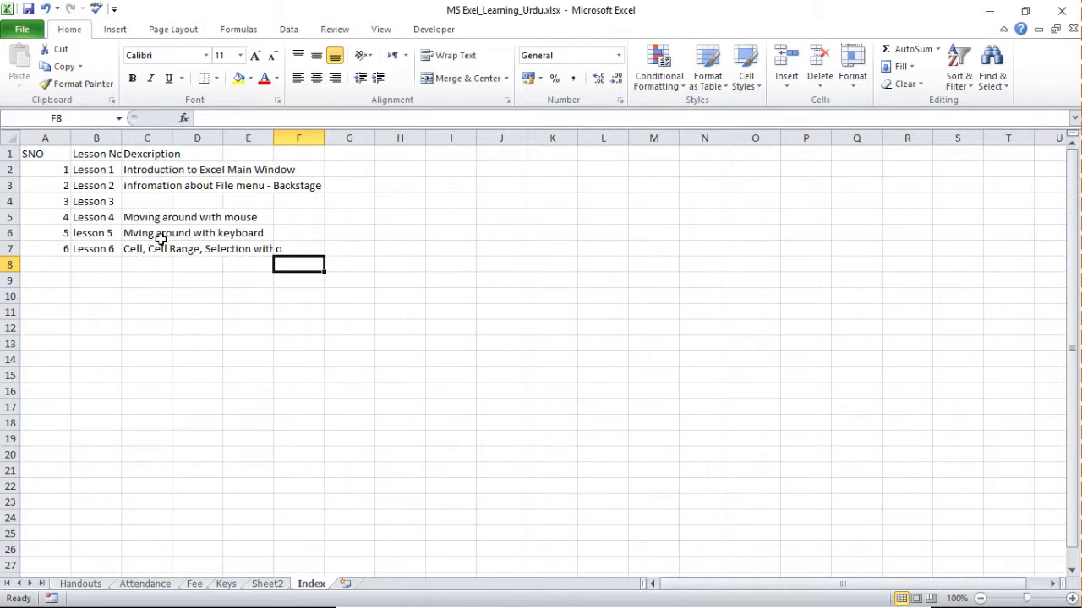
pyautogui.click(292, 247)
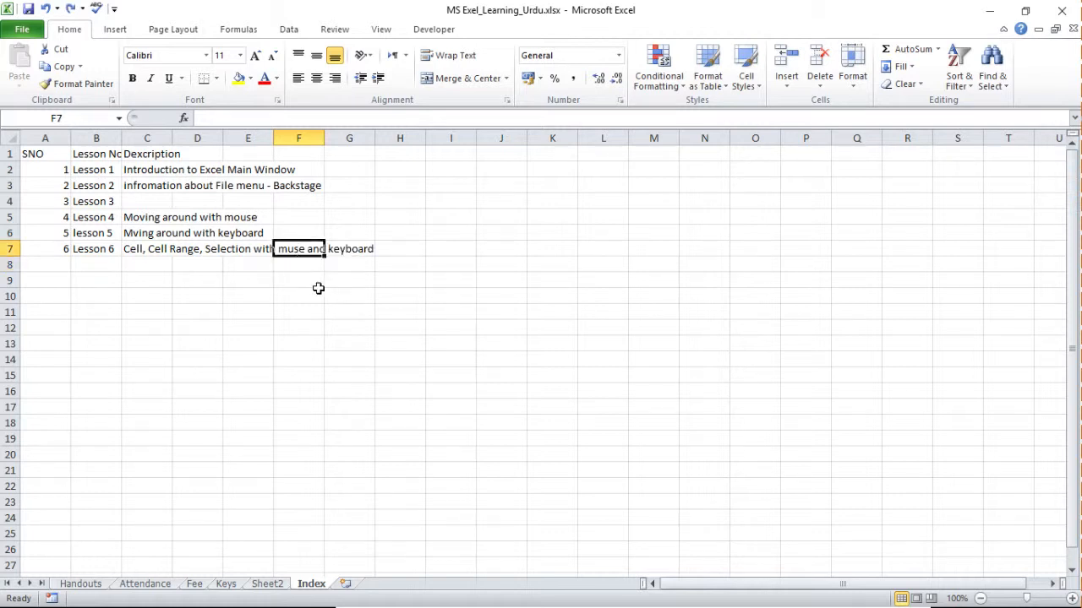
pyautogui.click(306, 279)
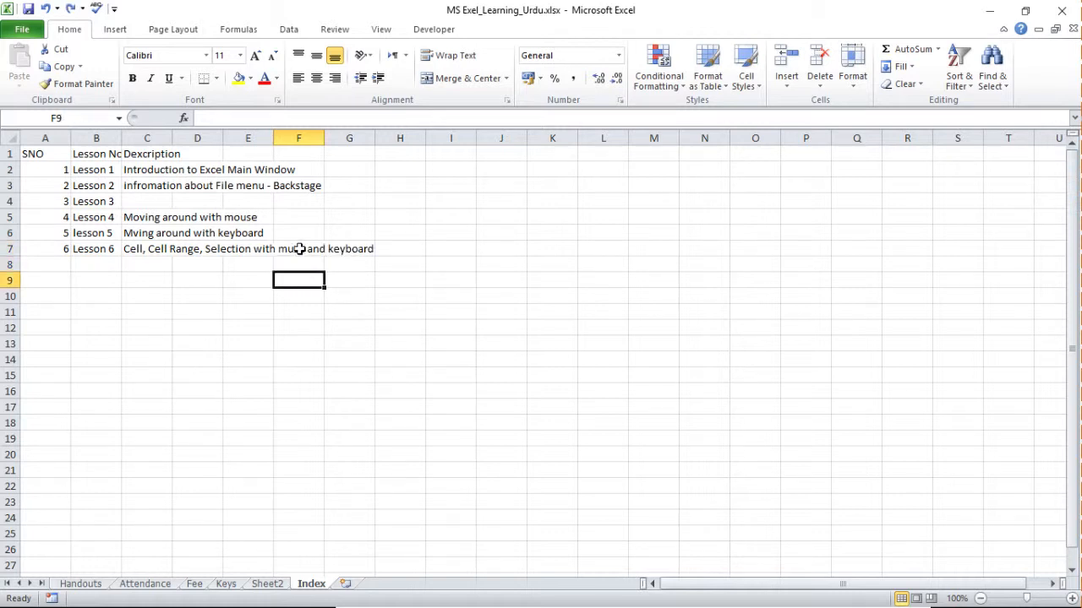
# Open cell F7 for in-cell editing and cancel without entering anything.
pyautogui.click(296, 249)
pyautogui.doubleClick(302, 248)
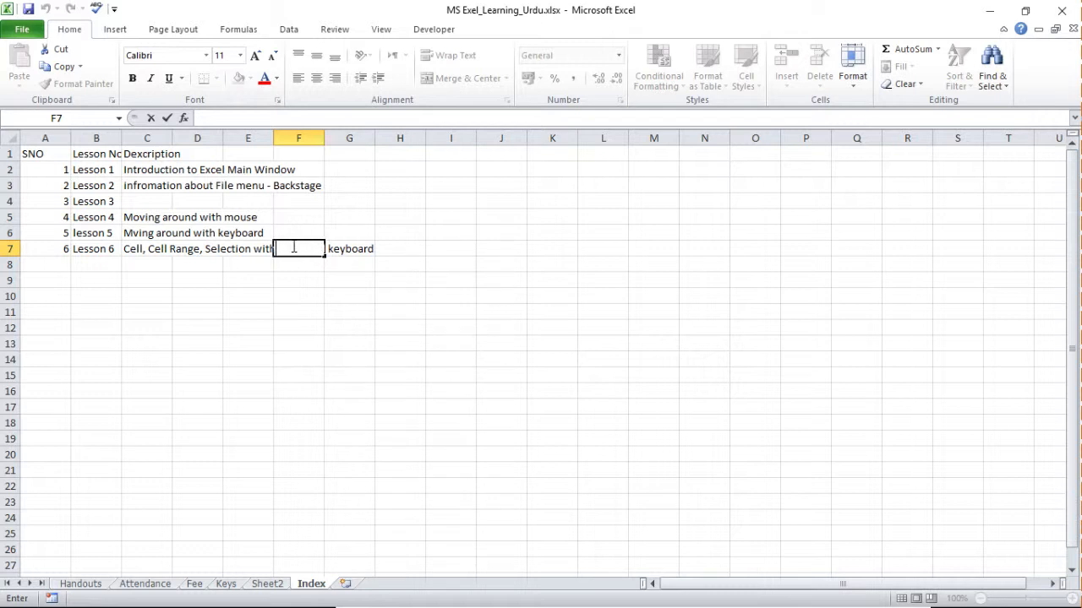
pyautogui.press('Escape')
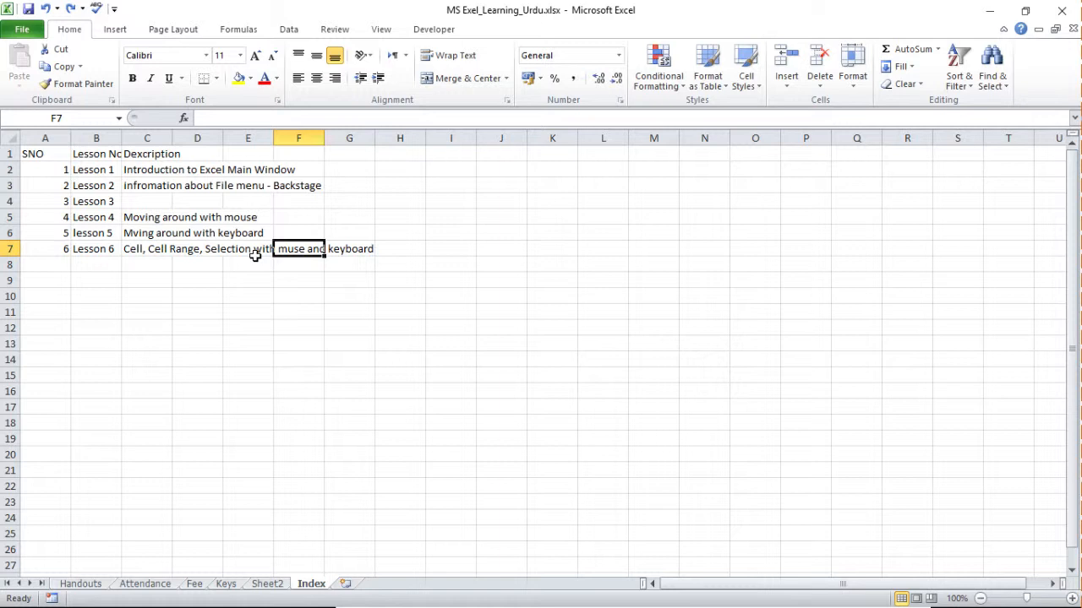
# Check the contents of cell I6 and of row 7 from G7 back to C7 to find which cell holds the Lesson 6 description.
pyautogui.click(459, 239)
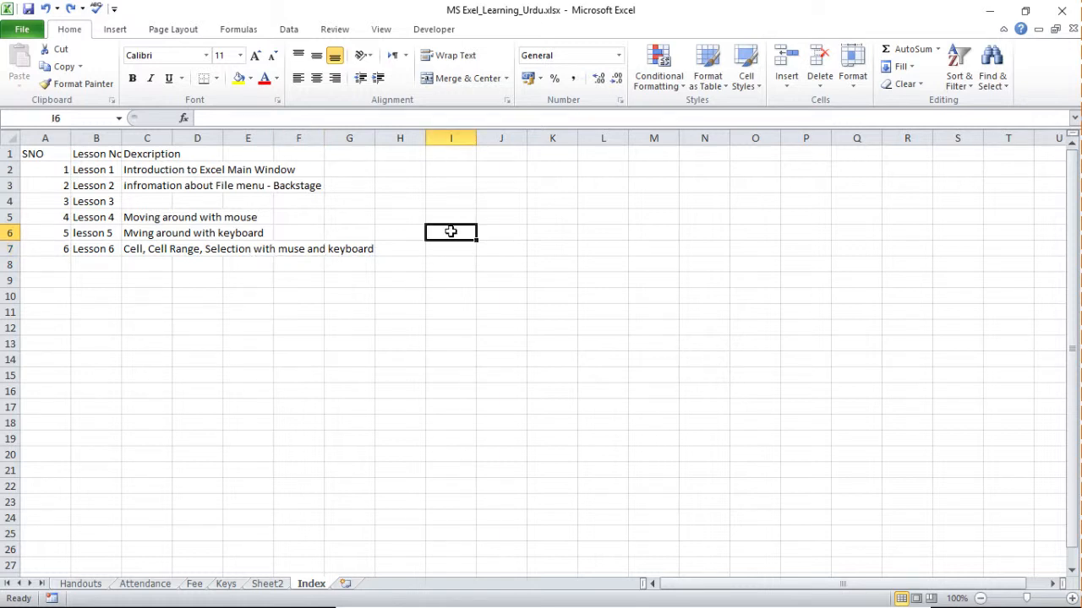
pyautogui.click(214, 116)
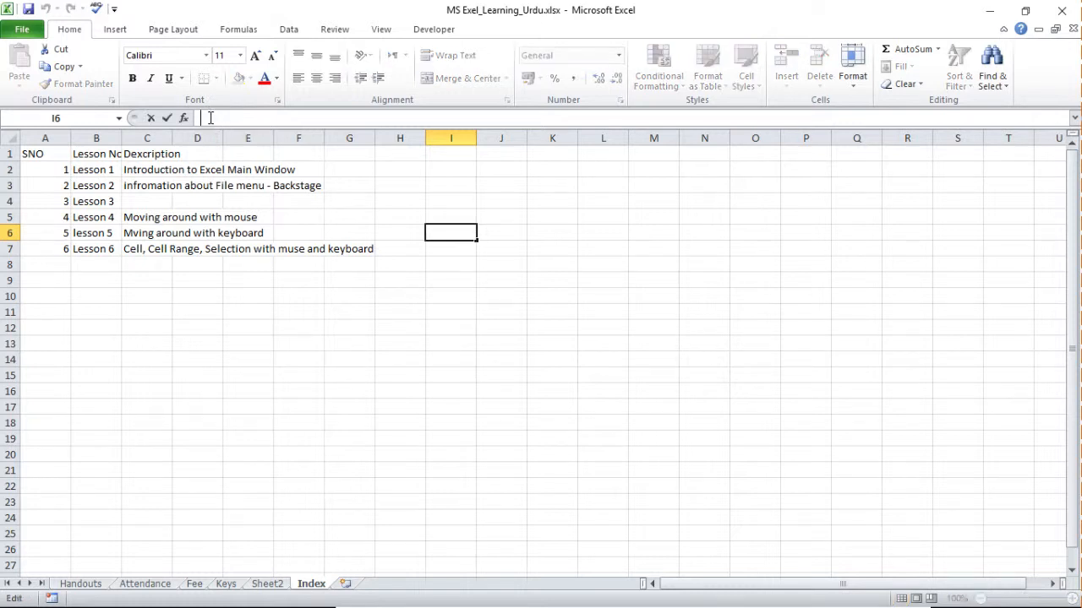
pyautogui.click(366, 249)
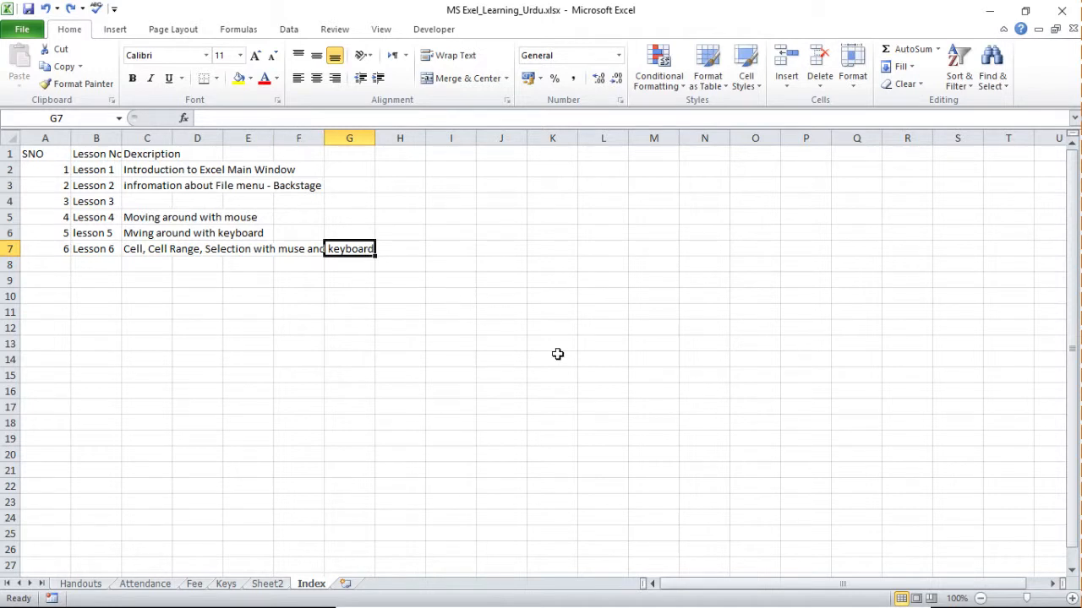
pyautogui.press('Left')
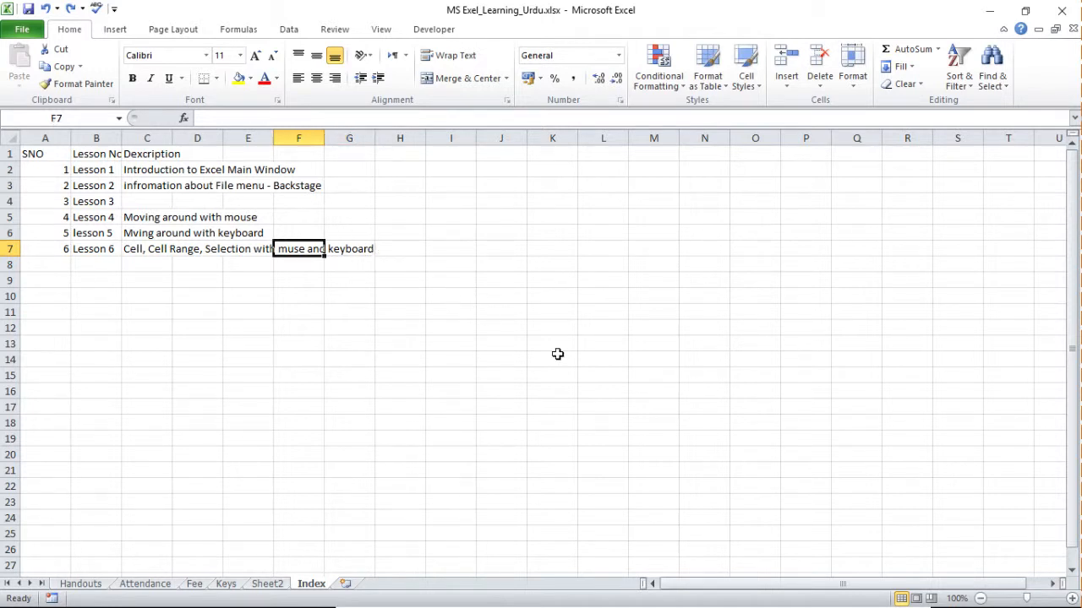
pyautogui.press('Left')
pyautogui.press('Left')
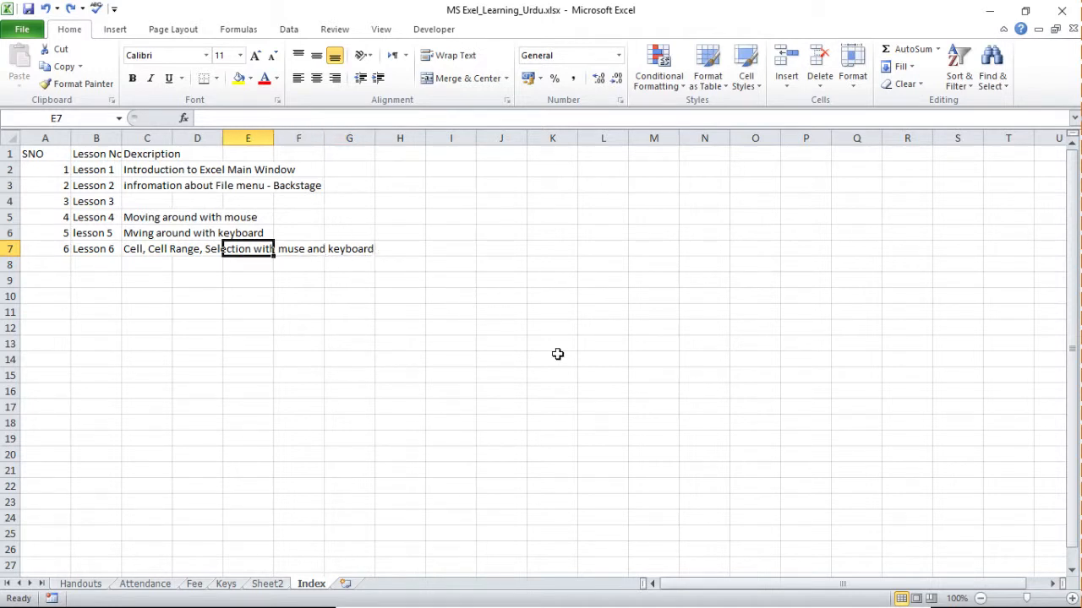
pyautogui.press('Left')
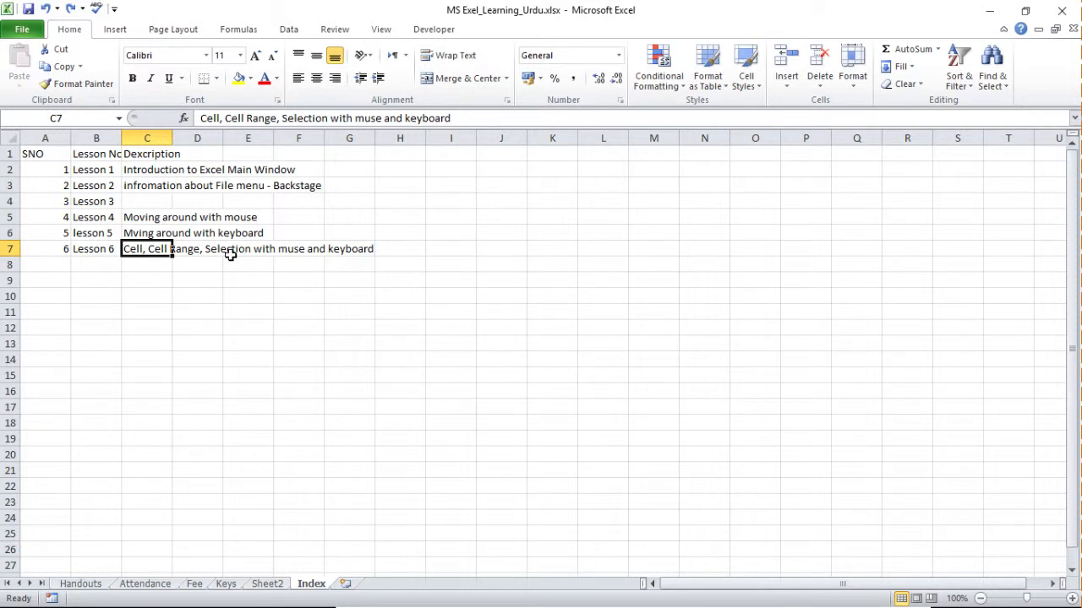
# Correct "muse" to "mouse" in the Lesson 6 description in cell C7 by inserting the missing letter.
pyautogui.doubleClick(148, 249)
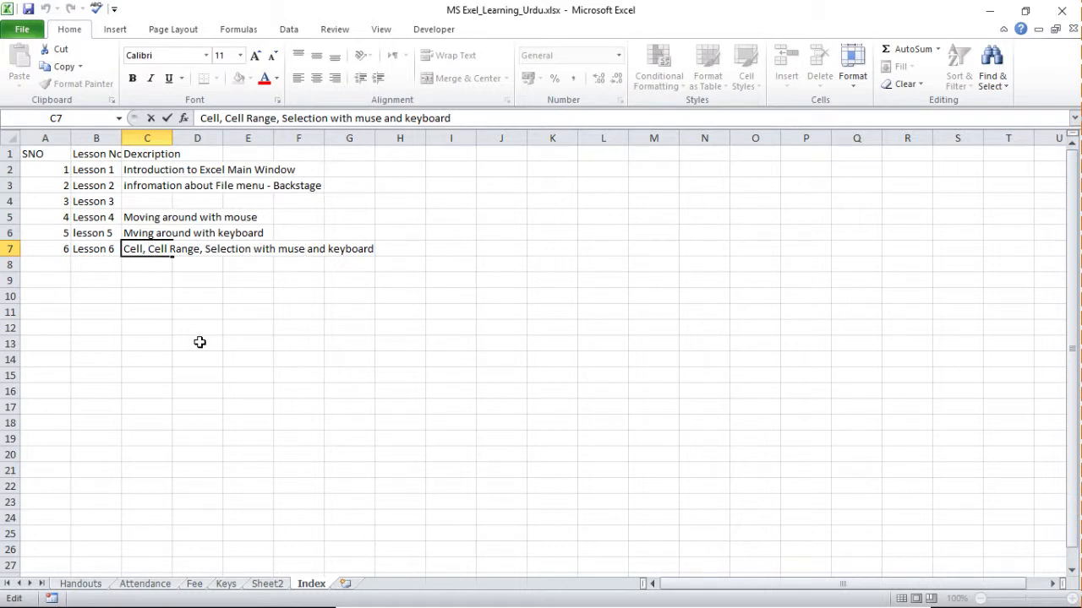
pyautogui.press('Escape')
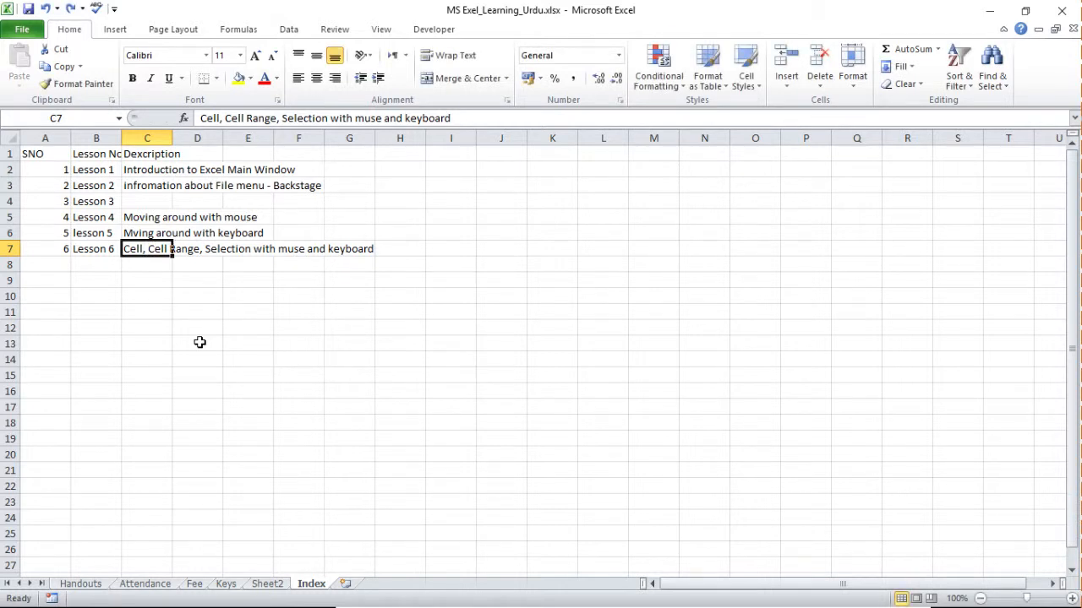
pyautogui.click(215, 311)
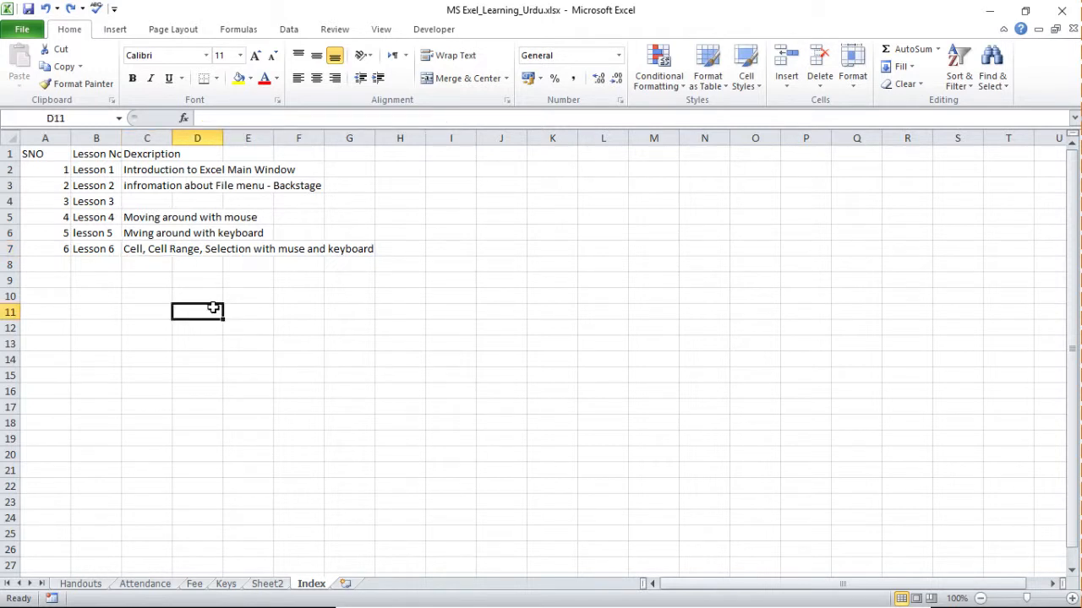
pyautogui.click(158, 247)
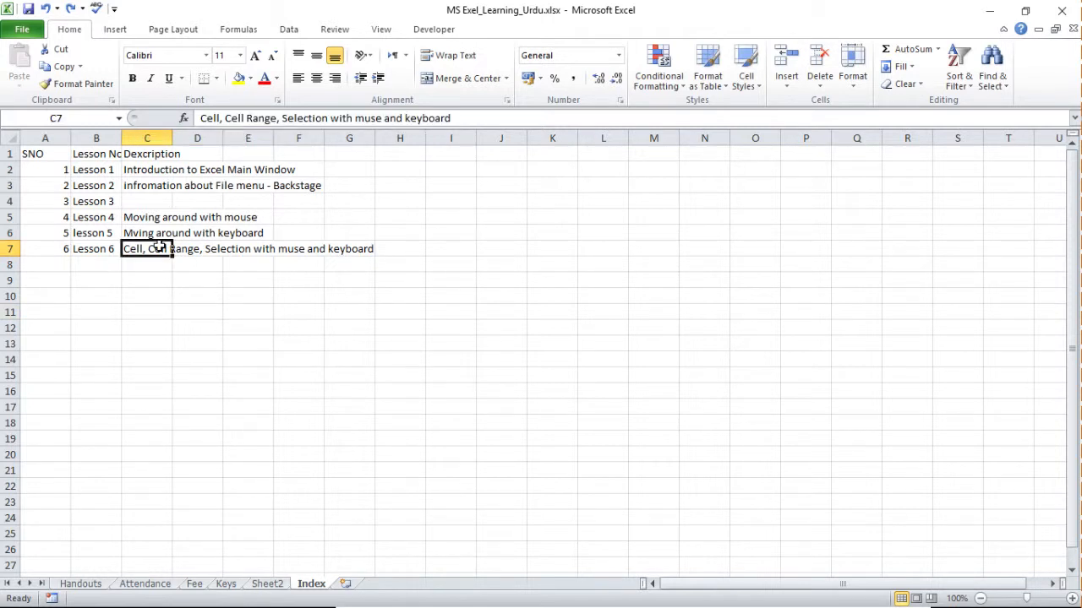
pyautogui.click(364, 119)
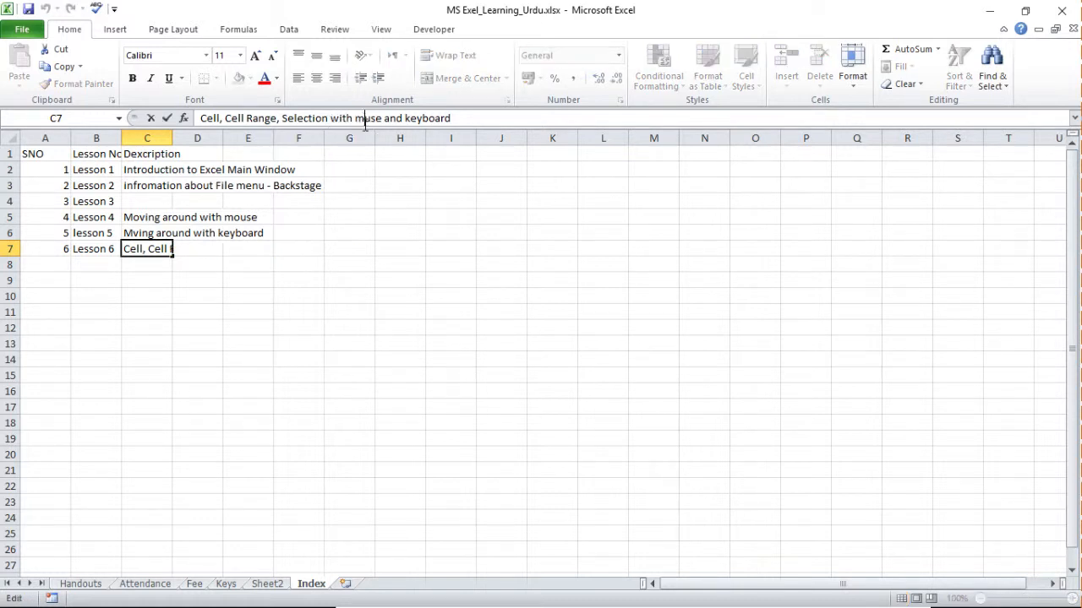
pyautogui.write('o')
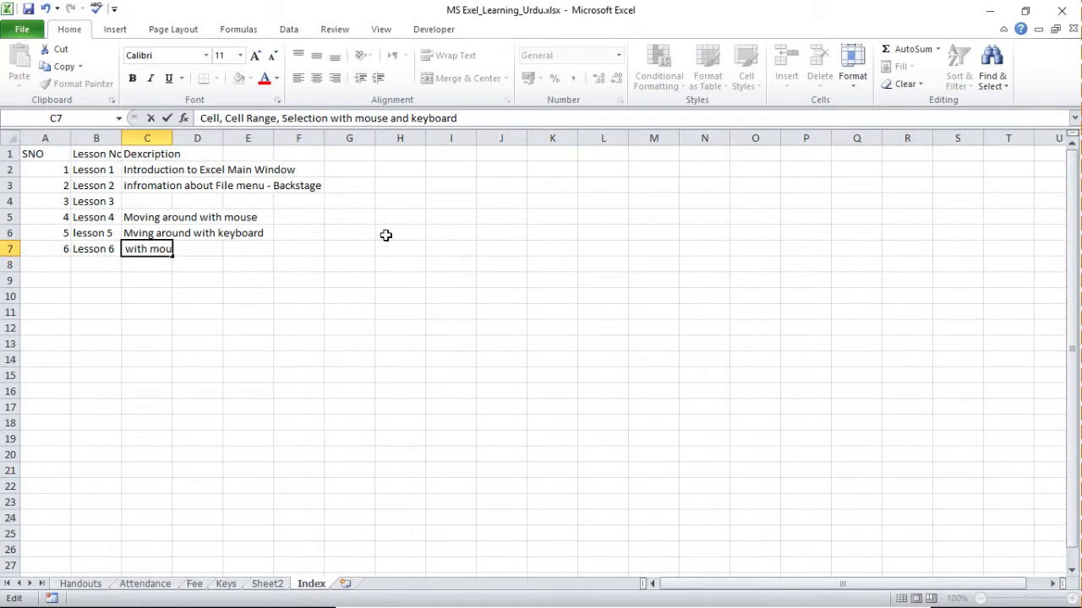
pyautogui.press('Return')
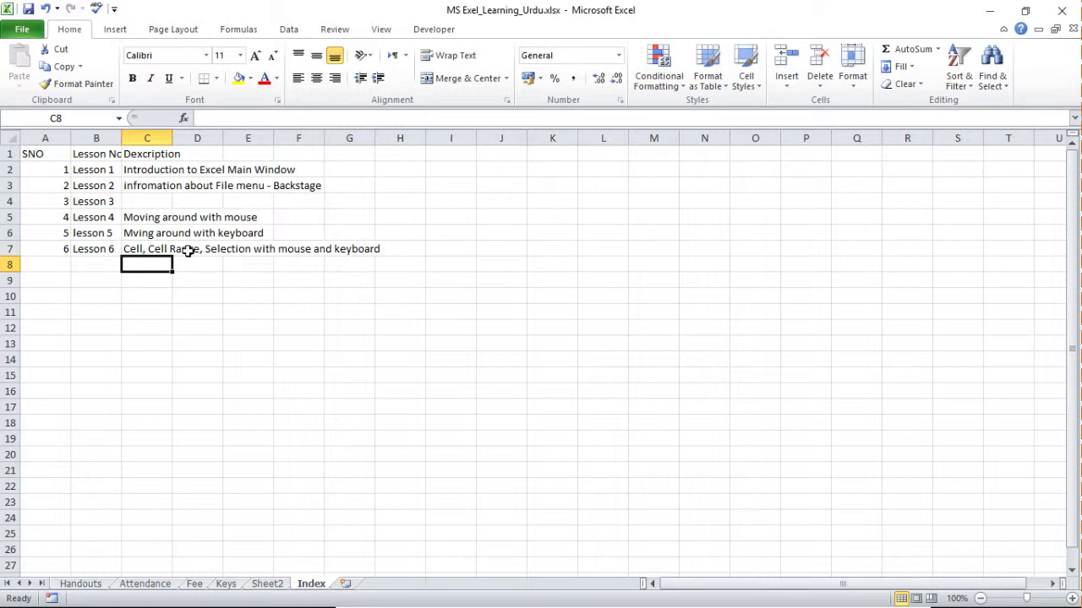
# Enter "t" in cell E7, over the overflowing description, and delete it again.
pyautogui.click(252, 249)
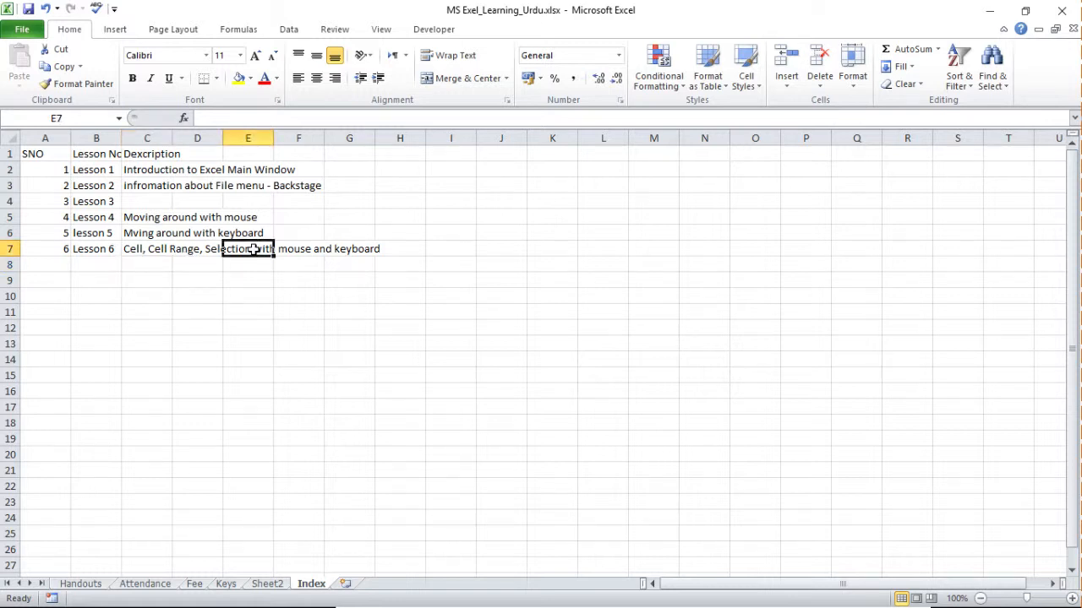
pyautogui.press('Return')
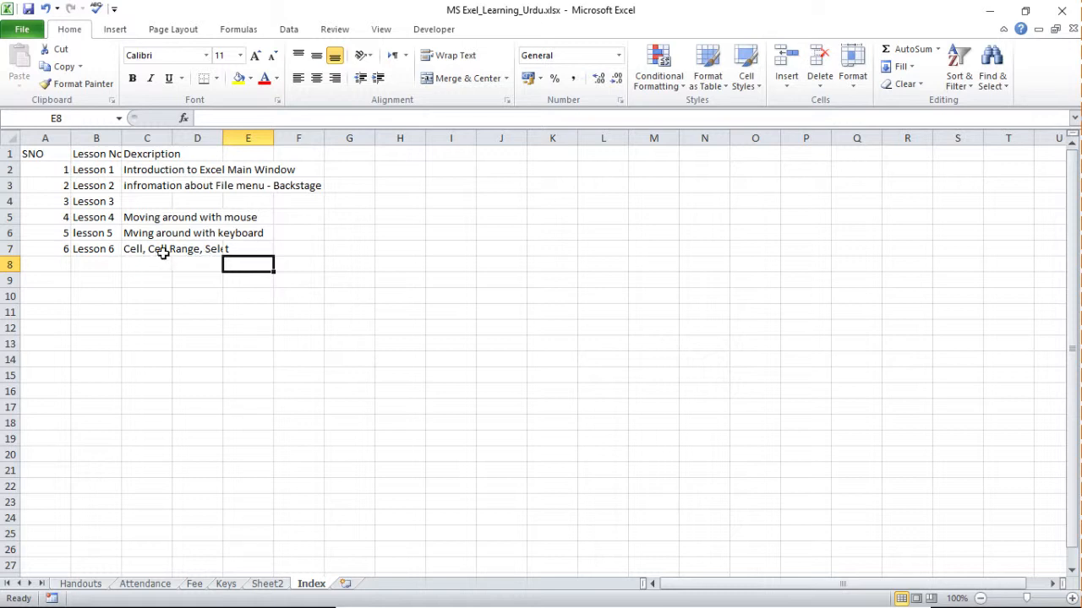
pyautogui.click(252, 249)
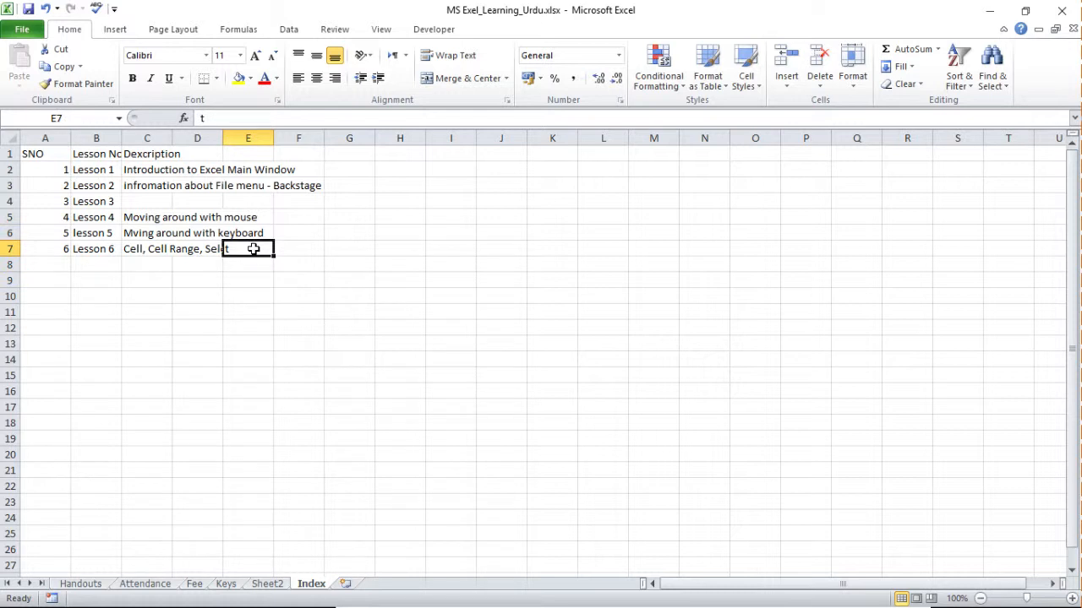
pyautogui.press('Delete')
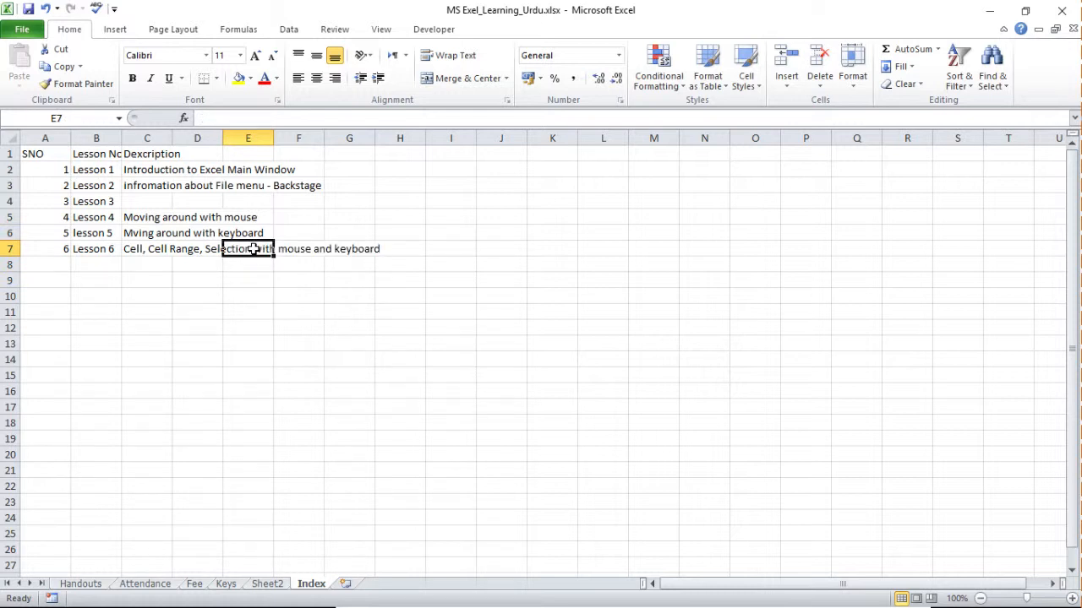
# Compare the actual contents of cells B3, D7 and C7, cancelling the edit opened in B3.
pyautogui.click(93, 188)
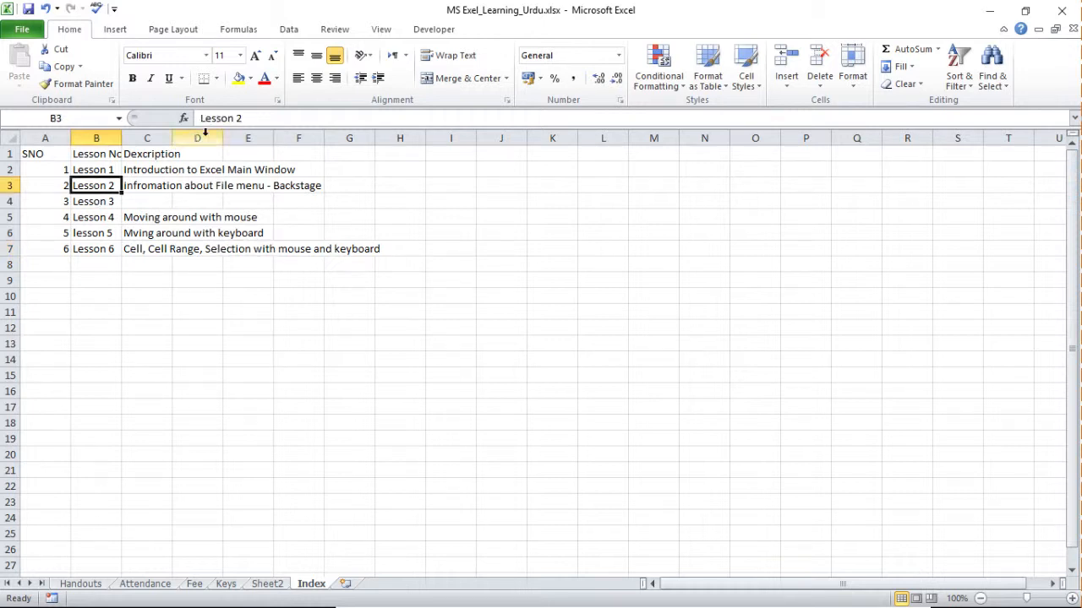
pyautogui.click(239, 119)
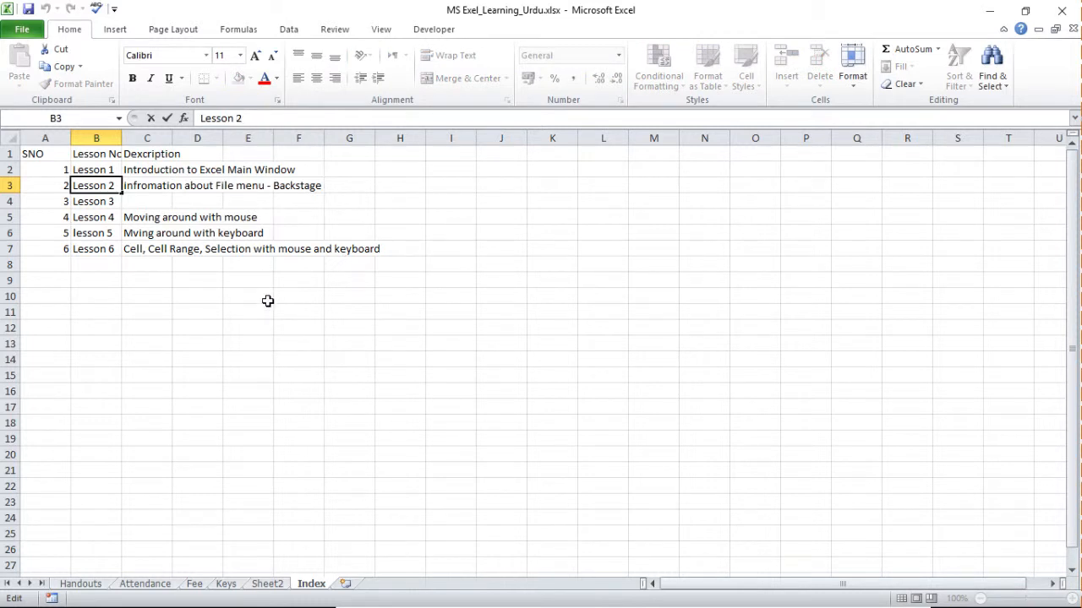
pyautogui.press('Escape')
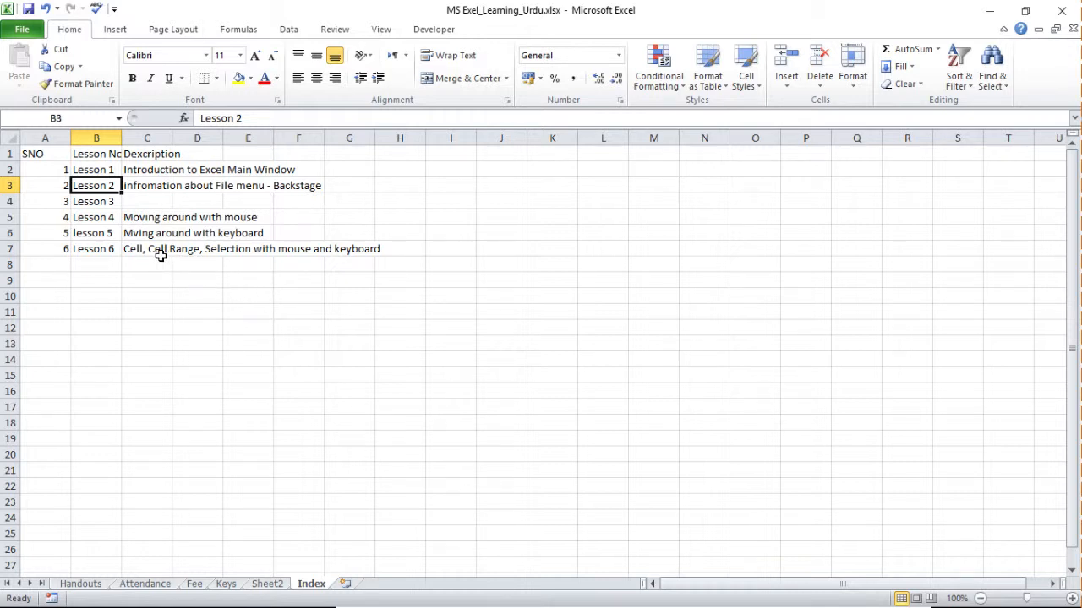
pyautogui.click(203, 249)
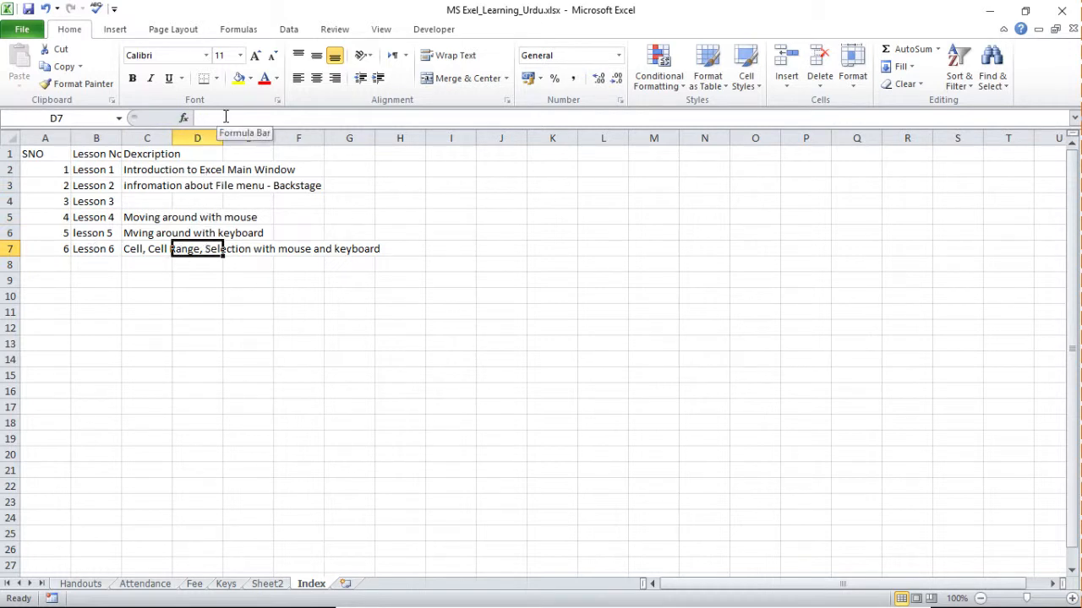
pyautogui.click(152, 247)
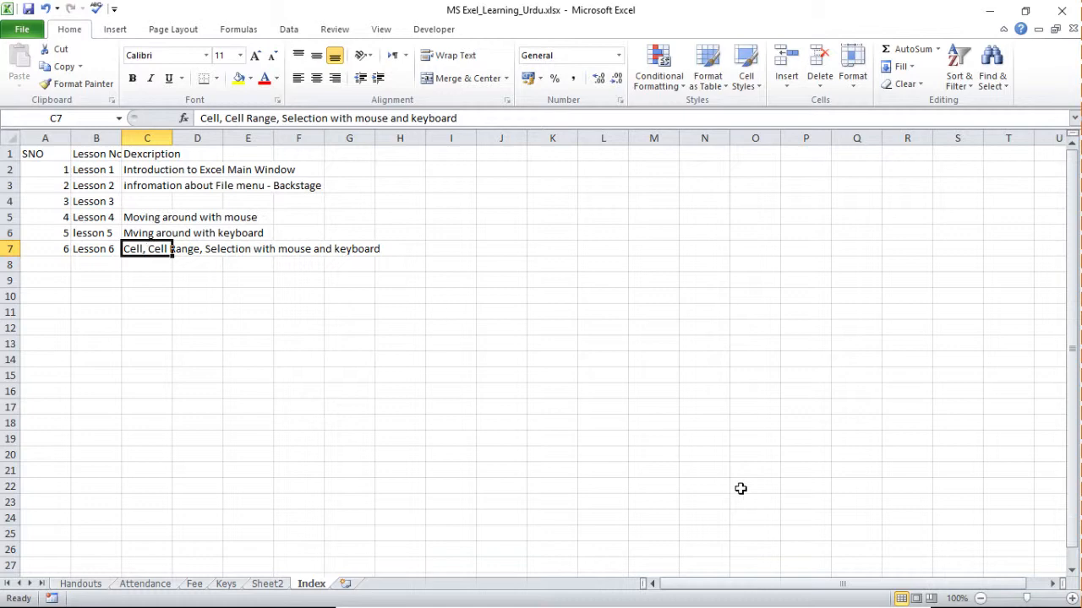
pyautogui.hotkey('alt', 'Tab')
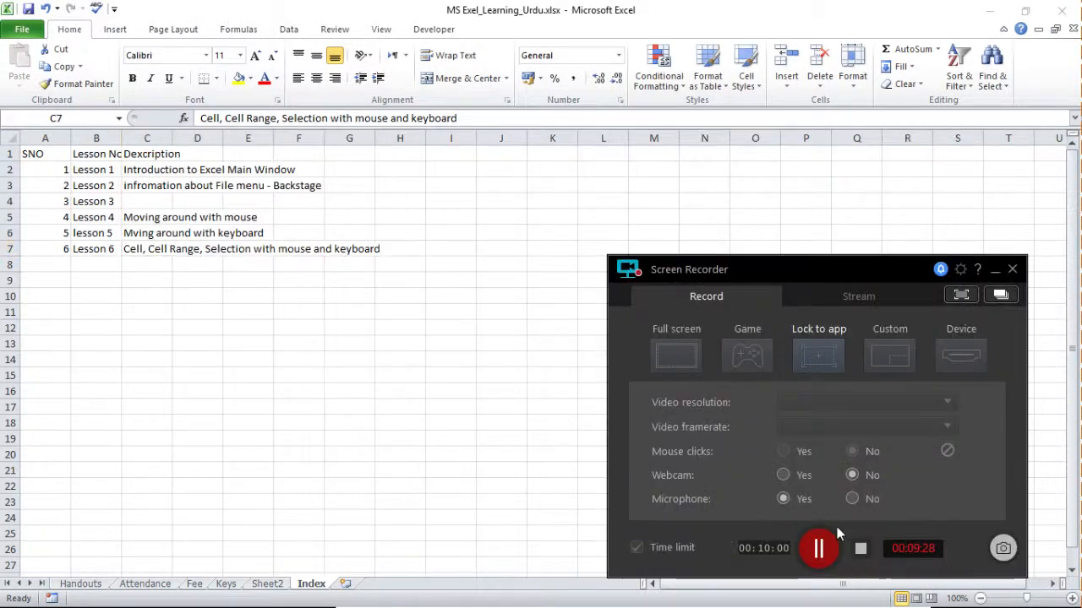